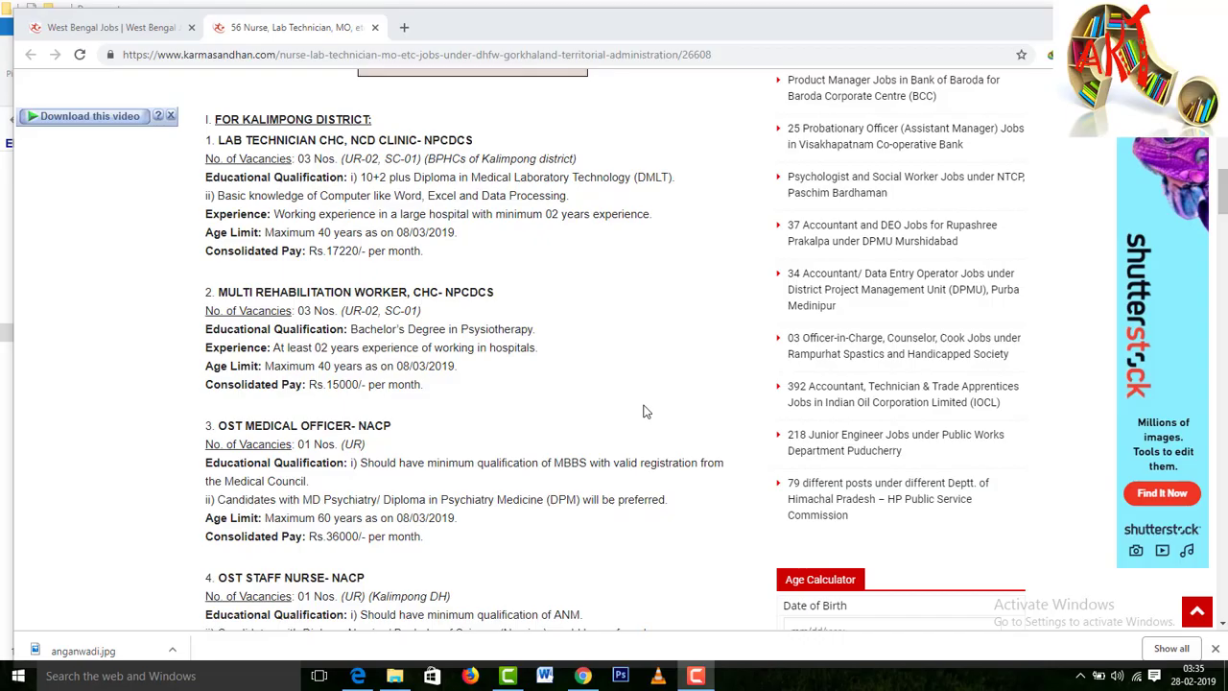
pyautogui.scroll(-1, 646, 411)
pyautogui.scroll(1, 645, 410)
# - Underline the Lab Technician title, Laboratory Technology diploma, Data Processing skill and 02 years experience
pyautogui.moveTo(223, 148); pyautogui.dragTo(343, 145)
pyautogui.moveTo(518, 187); pyautogui.dragTo(625, 187)
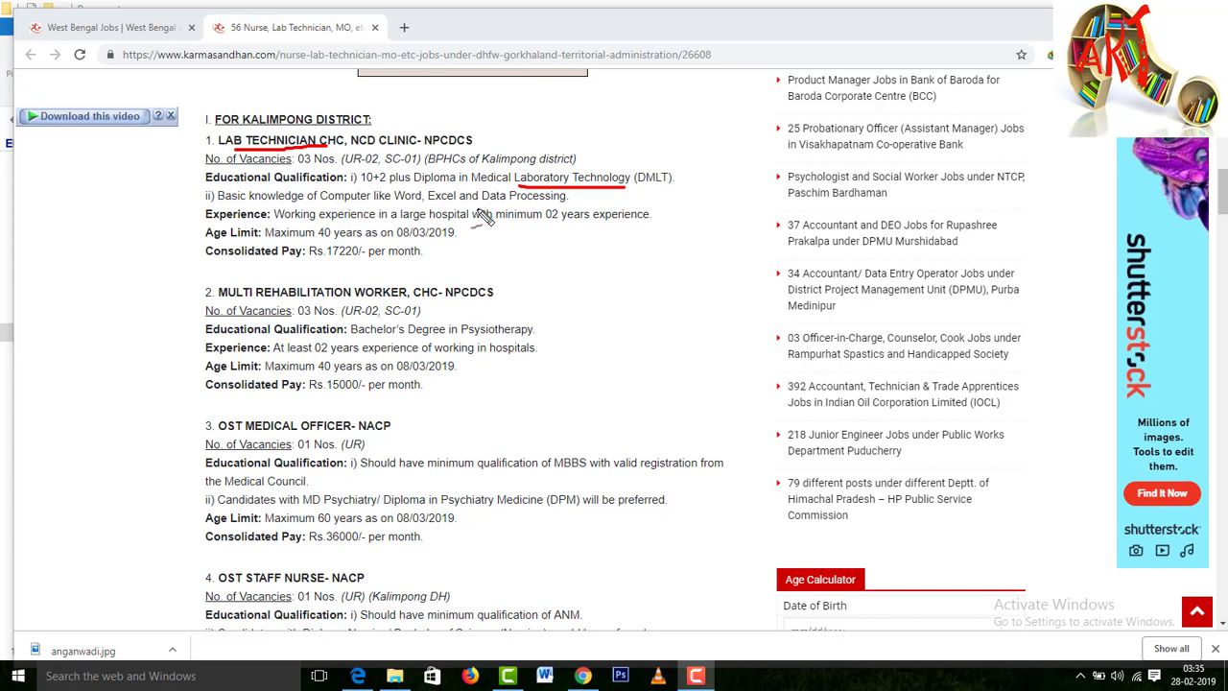
pyautogui.moveTo(483, 204); pyautogui.dragTo(495, 201)
pyautogui.moveTo(545, 222); pyautogui.dragTo(602, 223)
pyautogui.moveTo(598, 224); pyautogui.dragTo(616, 228)
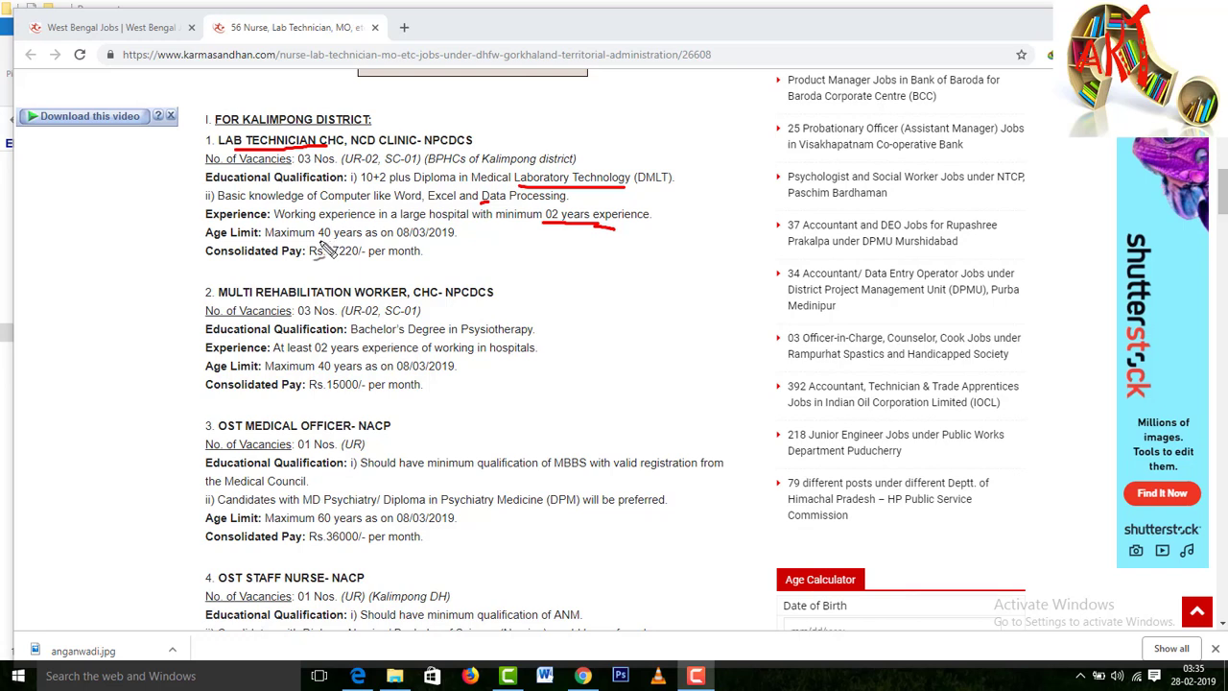
# - Underline the 40 years age limit, Rs.17220/- monthly pay and UR-02, SC-01 vacancy categories
pyautogui.moveTo(319, 240); pyautogui.dragTo(362, 240)
pyautogui.moveTo(283, 258); pyautogui.dragTo(430, 274)
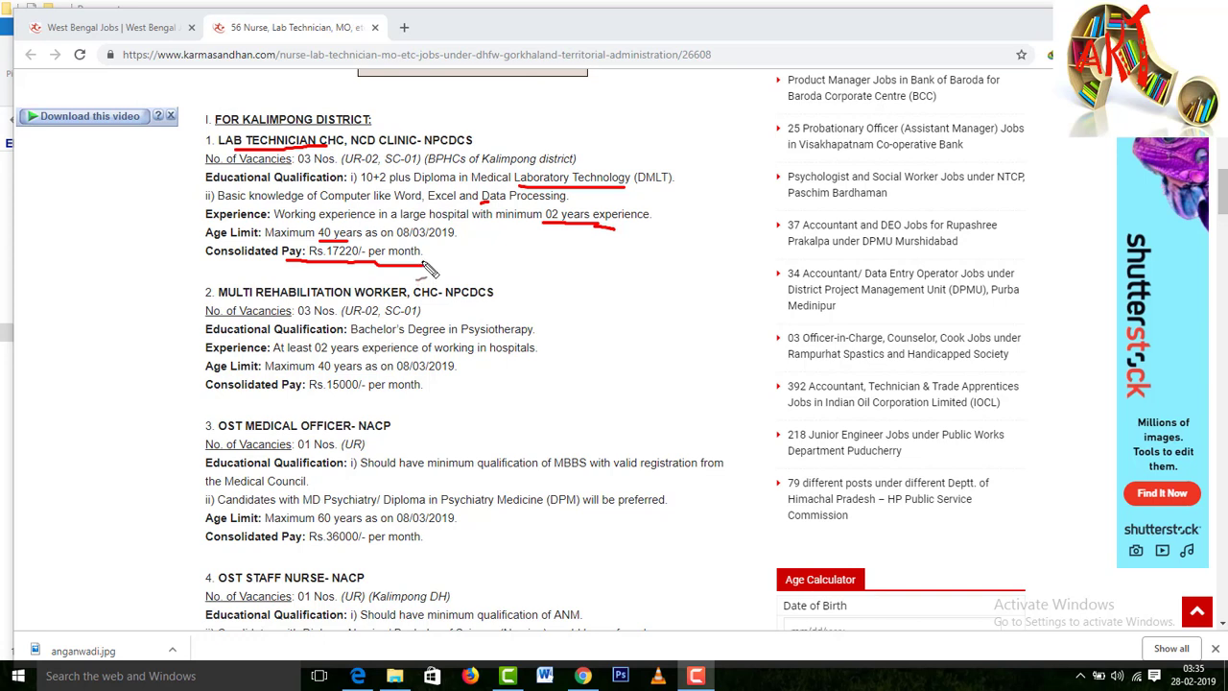
pyautogui.moveTo(355, 166); pyautogui.dragTo(422, 166)
# - Underline WORKER in the title, the vacancy count, 40 years age limit and Rs.15000/- pay
pyautogui.moveTo(357, 301); pyautogui.dragTo(384, 301)
pyautogui.moveTo(312, 321); pyautogui.dragTo(420, 320)
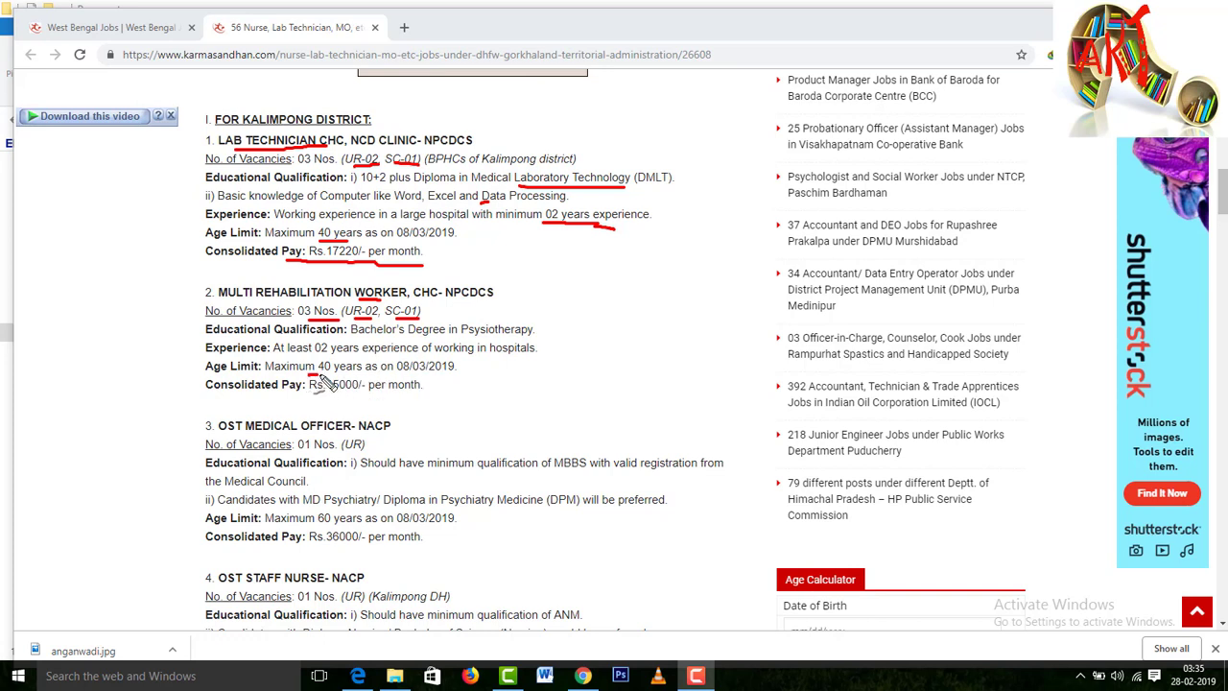
pyautogui.moveTo(317, 375); pyautogui.dragTo(365, 375)
pyautogui.moveTo(314, 413); pyautogui.dragTo(399, 399)
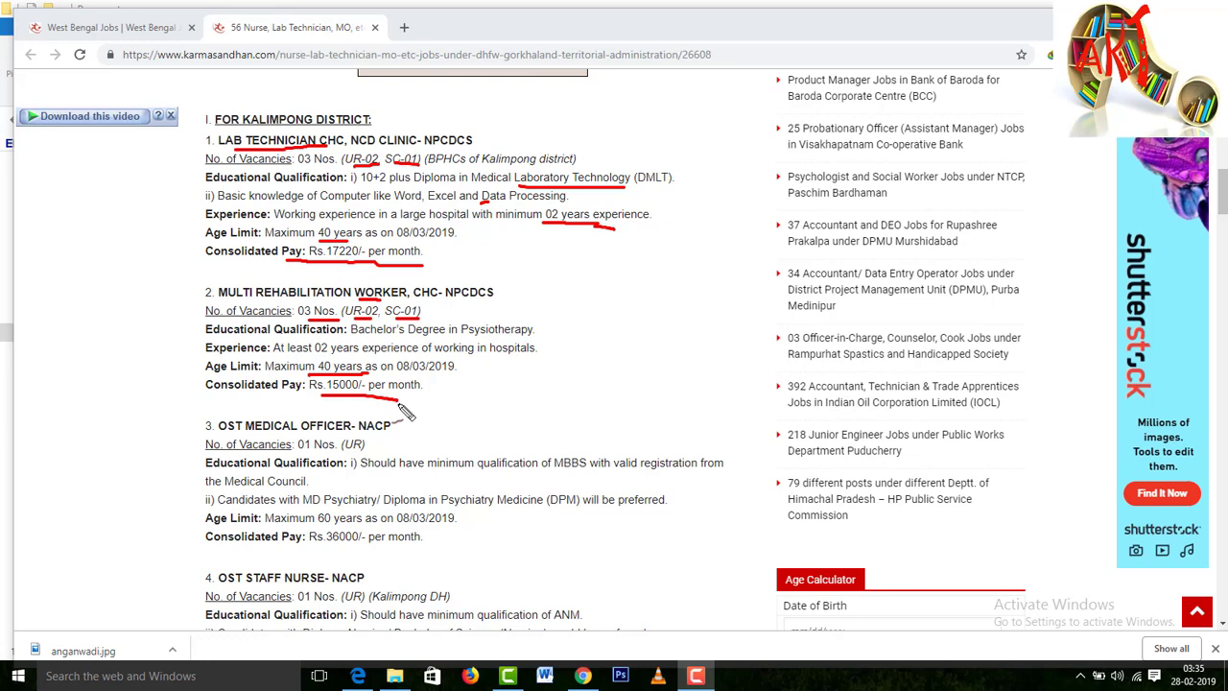
pyautogui.scroll(-3, 350, 406)
pyautogui.scroll(-3, 350, 406)
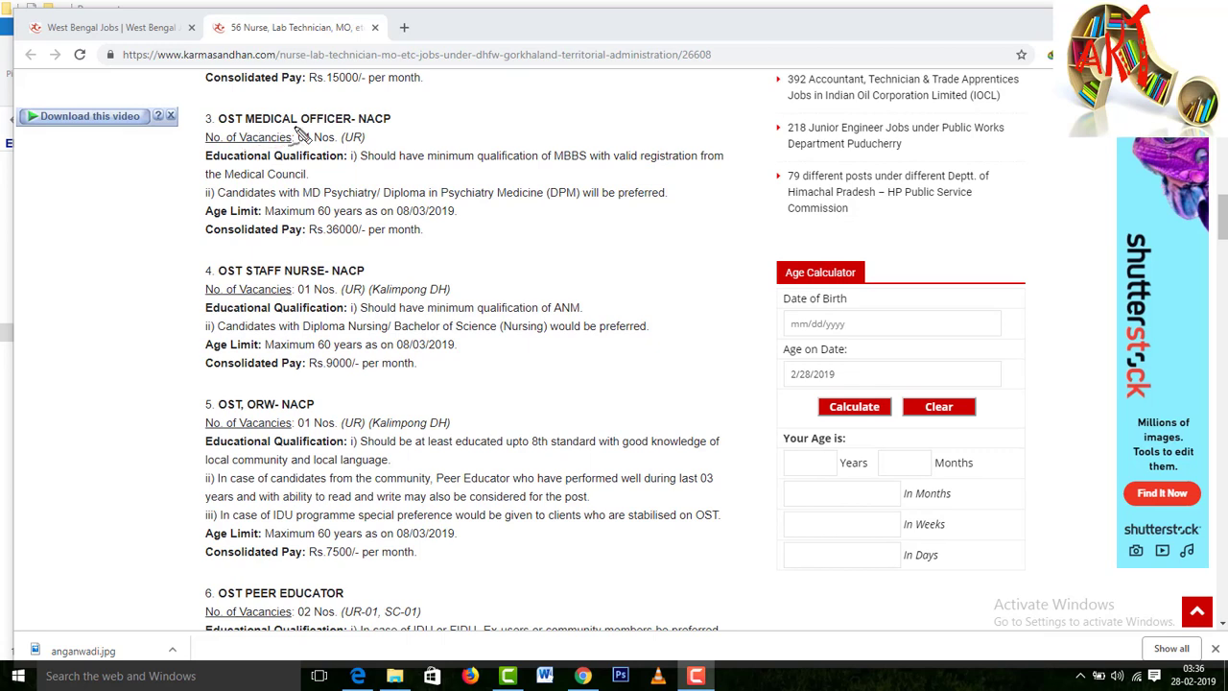
# - Mark the Medical Officer vacancies, valid registration, MD Psychiatry and Diploma in Psychiatry Medicine qualifications
pyautogui.moveTo(324, 142); pyautogui.dragTo(336, 145)
pyautogui.moveTo(626, 173); pyautogui.dragTo(670, 171)
pyautogui.moveTo(307, 202); pyautogui.dragTo(363, 204)
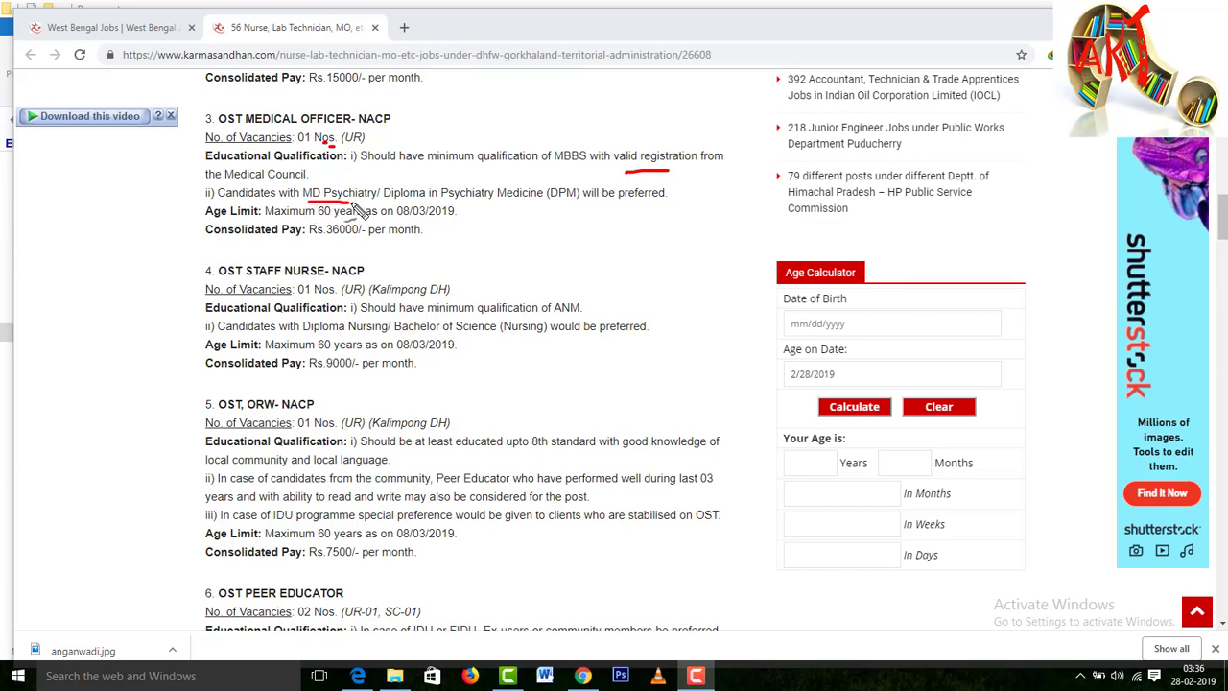
pyautogui.moveTo(396, 203); pyautogui.dragTo(542, 205)
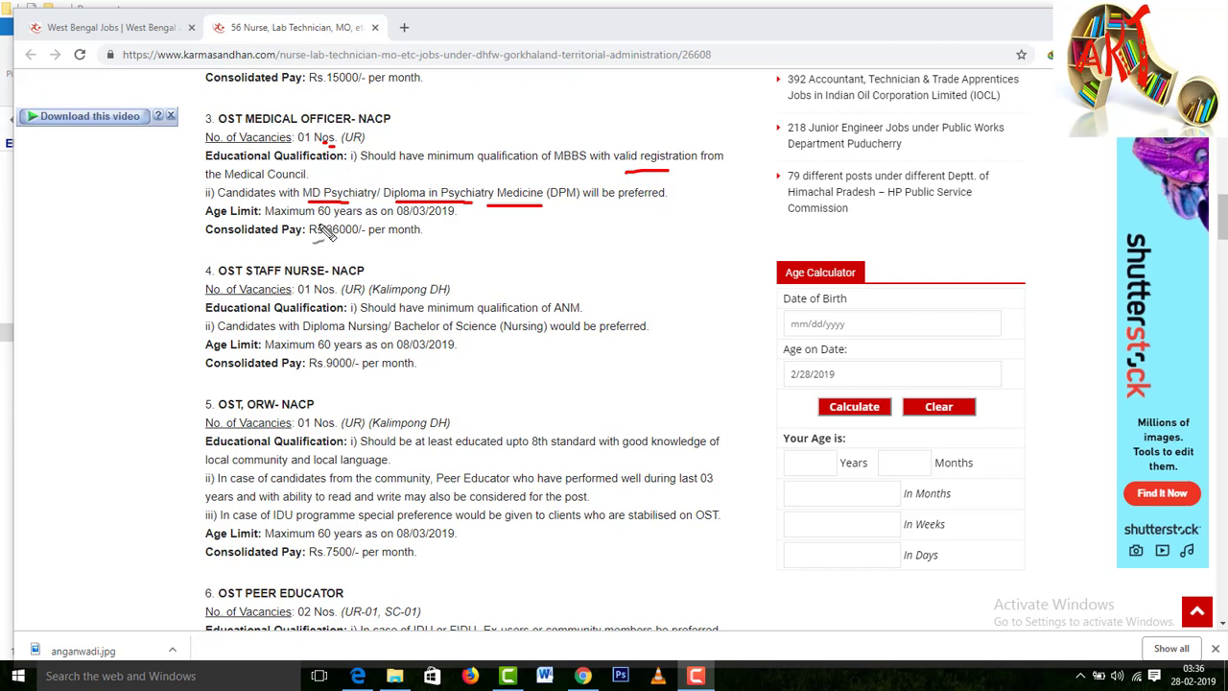
# - Underline the Medical Officer's 60 years age limit and the Staff Nurse vacancy count
pyautogui.moveTo(313, 219)
pyautogui.mouseDown()
pyautogui.moveTo(357, 219)
pyautogui.moveTo(393, 242)
pyautogui.mouseUp()
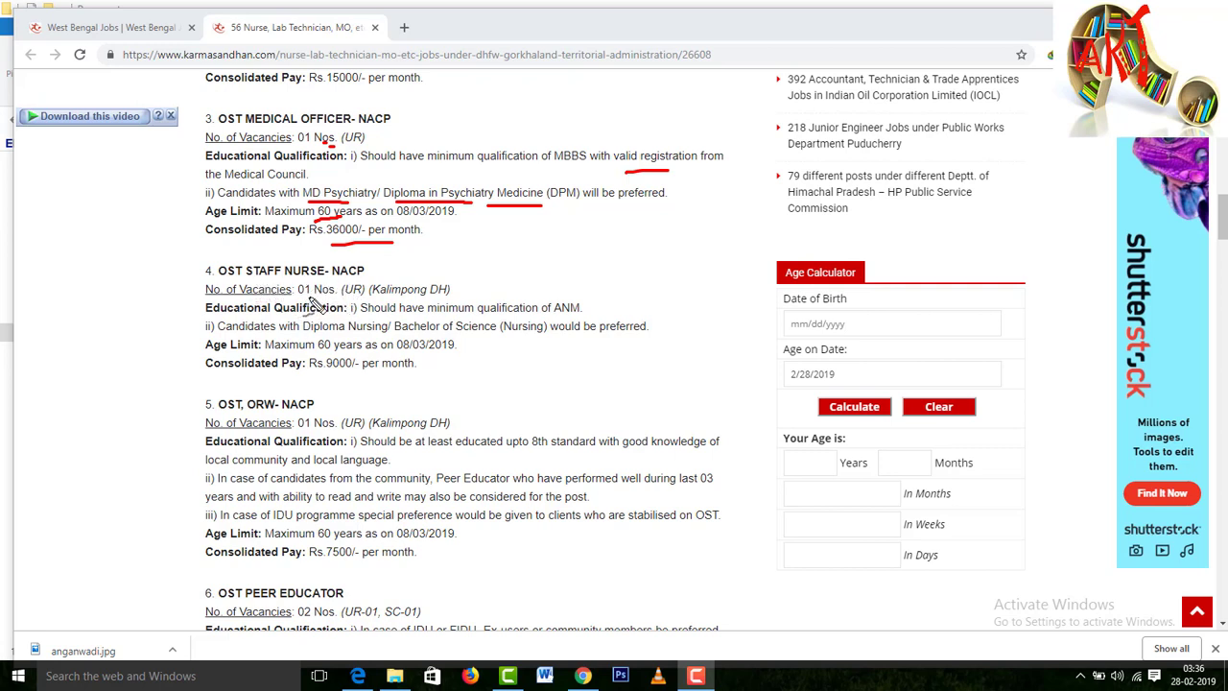
pyautogui.moveTo(301, 296); pyautogui.dragTo(380, 296)
# - Underline the ANM qualification, Bachelor of Science nursing degree, Rs.9000/- pay and the ORW vacancy count
pyautogui.moveTo(512, 315); pyautogui.dragTo(585, 315)
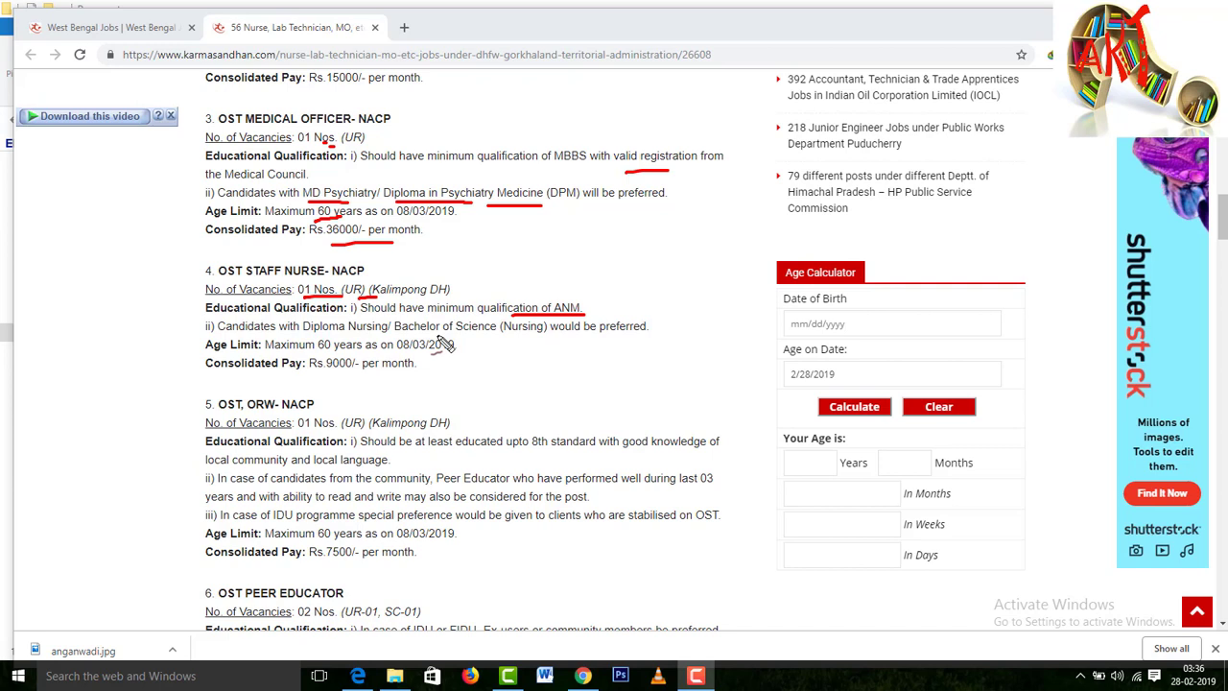
pyautogui.moveTo(417, 333); pyautogui.dragTo(557, 342)
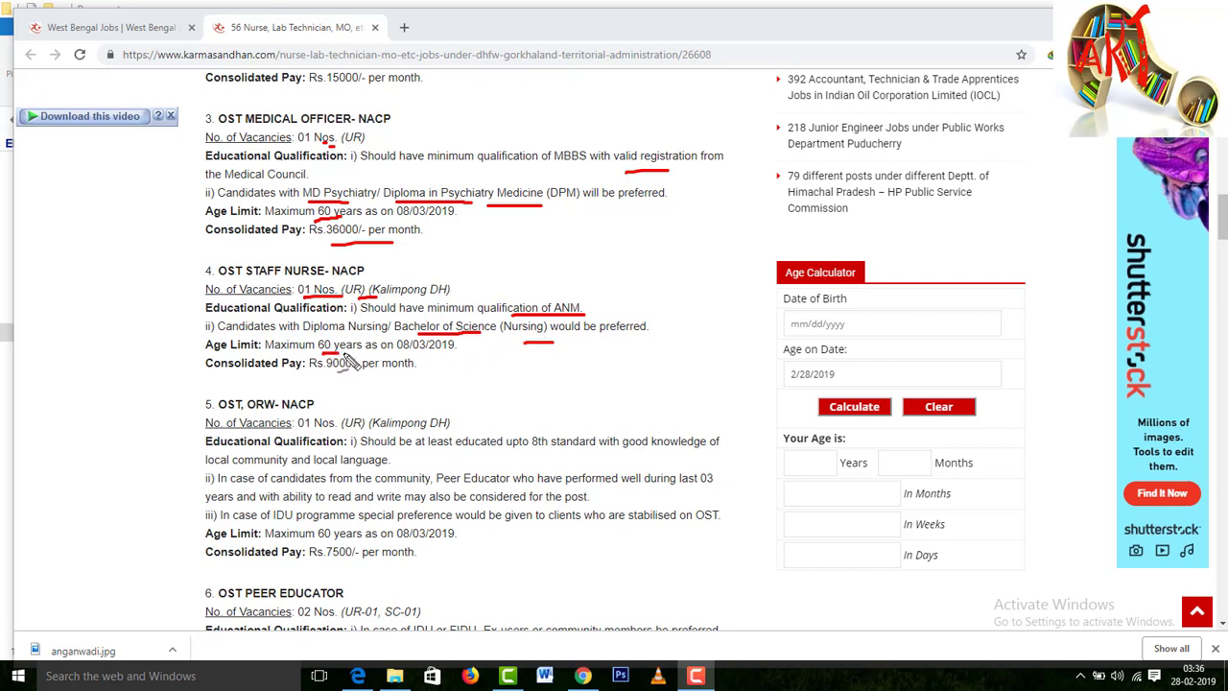
pyautogui.moveTo(315, 376); pyautogui.dragTo(391, 376)
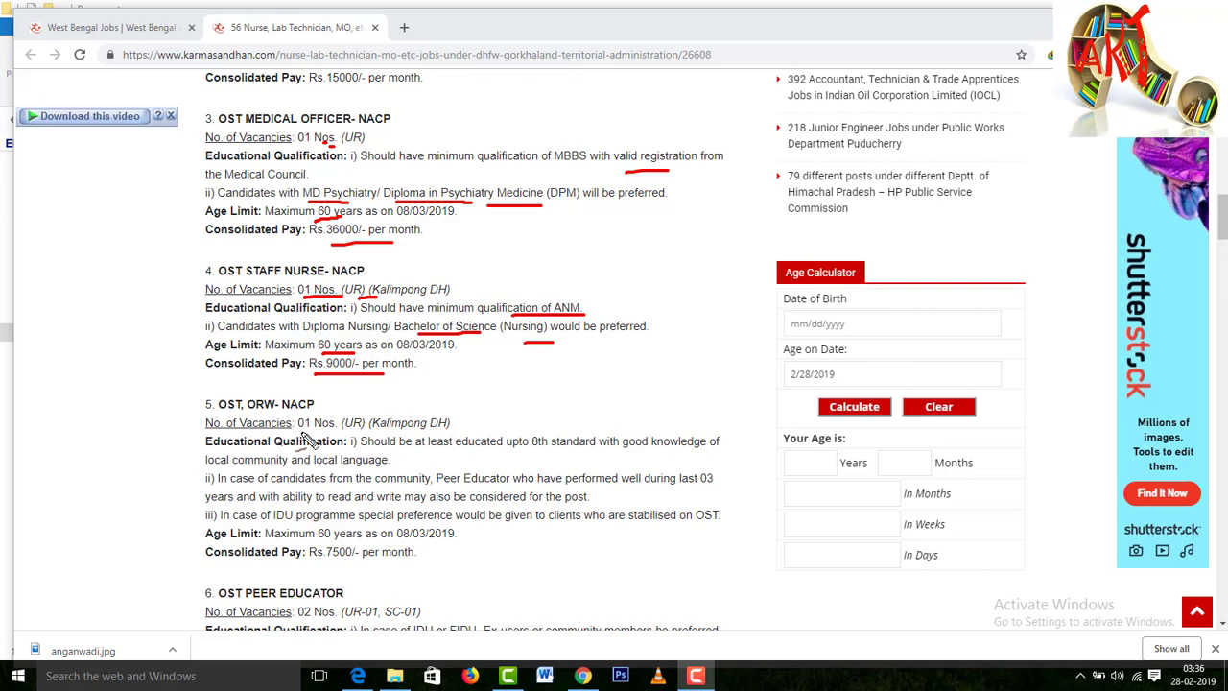
pyautogui.moveTo(300, 431); pyautogui.dragTo(335, 430)
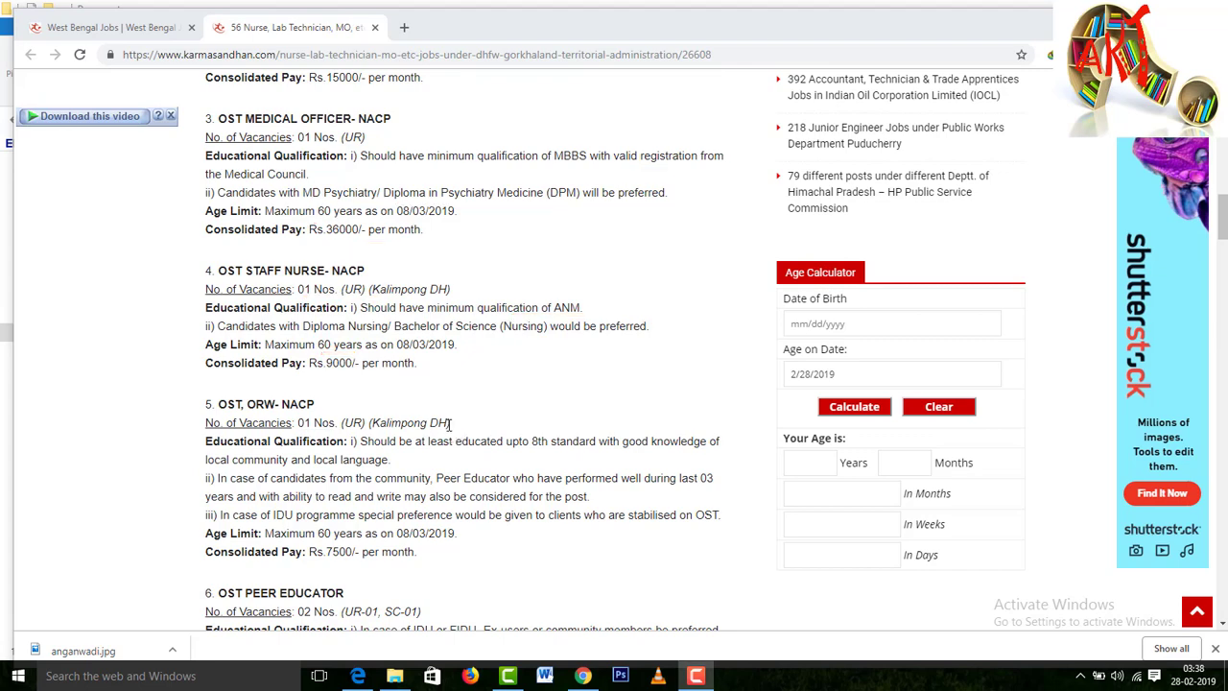
pyautogui.scroll(-3, 455, 432)
pyautogui.scroll(-3, 451, 427)
pyautogui.scroll(-2, 446, 422)
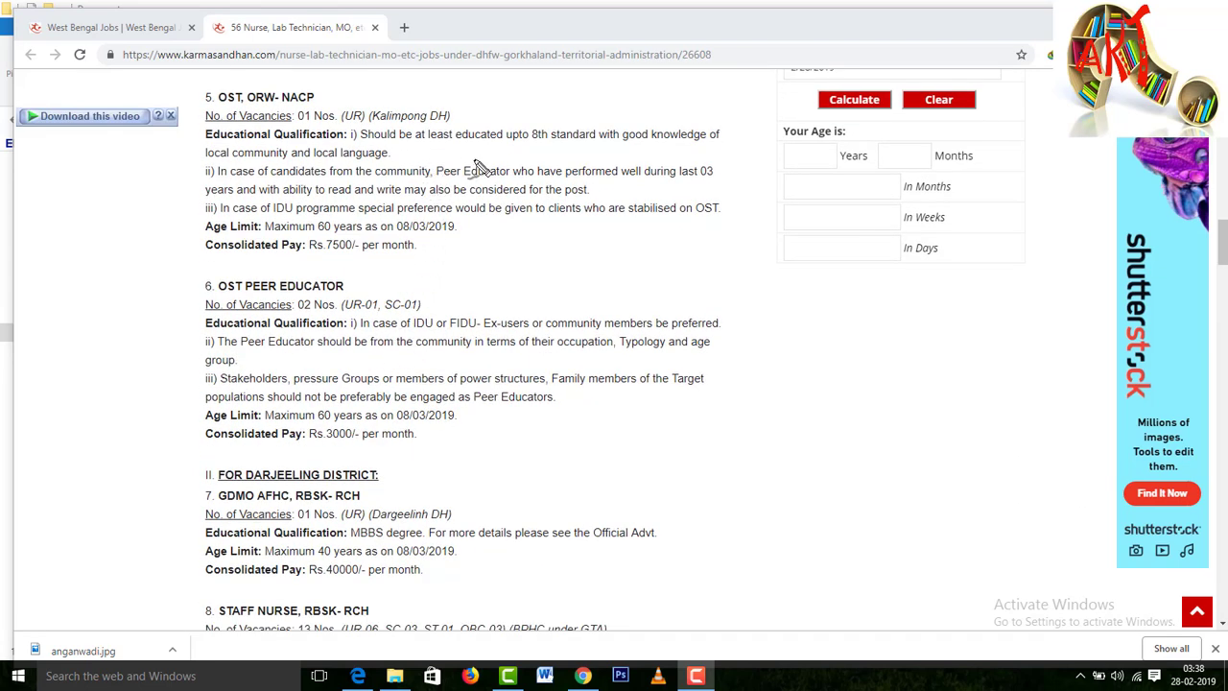
# - Underline Peer Educator in the ORW details, the read and write requirement and the 60-year age limit
pyautogui.moveTo(487, 171); pyautogui.dragTo(516, 169)
pyautogui.moveTo(355, 198); pyautogui.dragTo(441, 199)
pyautogui.moveTo(309, 236)
pyautogui.mouseDown()
pyautogui.moveTo(363, 234)
pyautogui.moveTo(418, 259)
pyautogui.mouseUp()
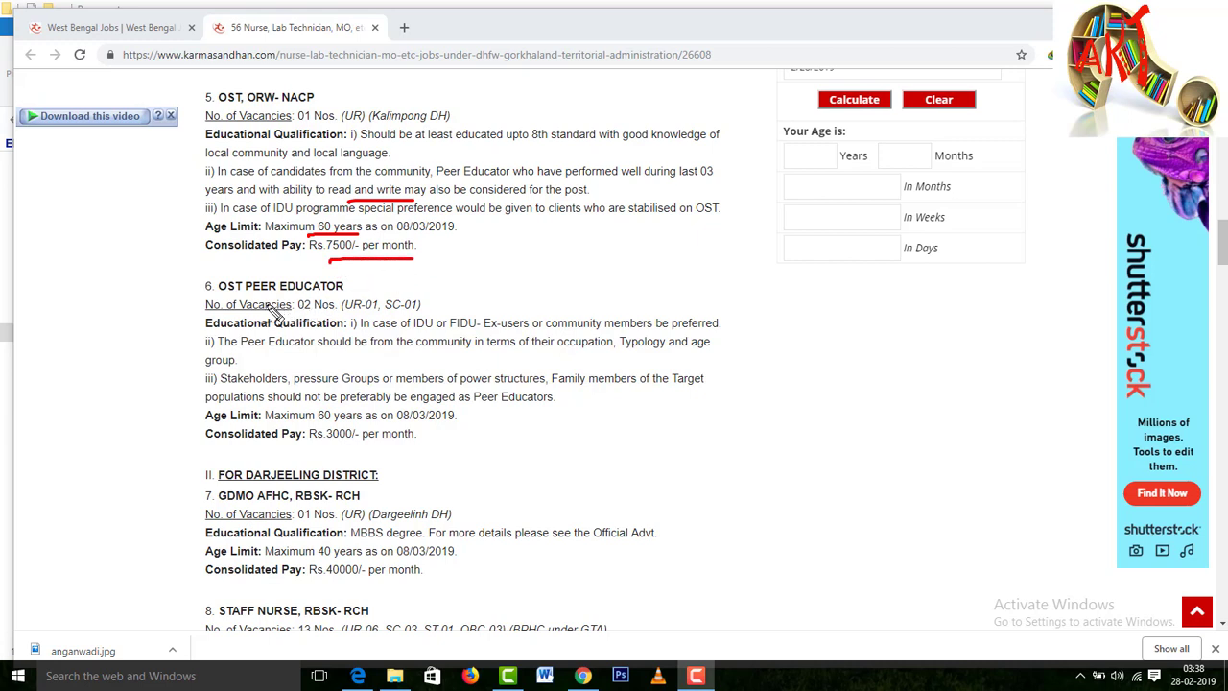
# - Underline the 02 vacancies, IDU/FIDU ex-users preference, community and power-structure clauses and 60-year age limit
pyautogui.moveTo(299, 312); pyautogui.dragTo(445, 310)
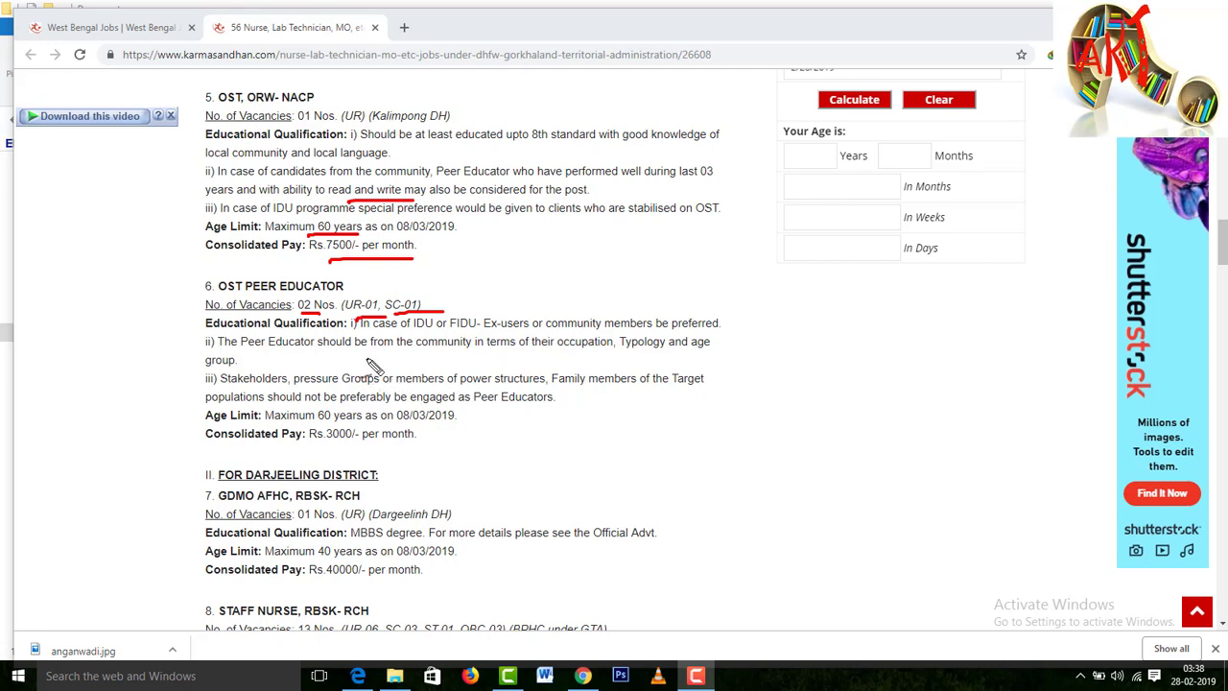
pyautogui.moveTo(411, 332); pyautogui.dragTo(601, 332)
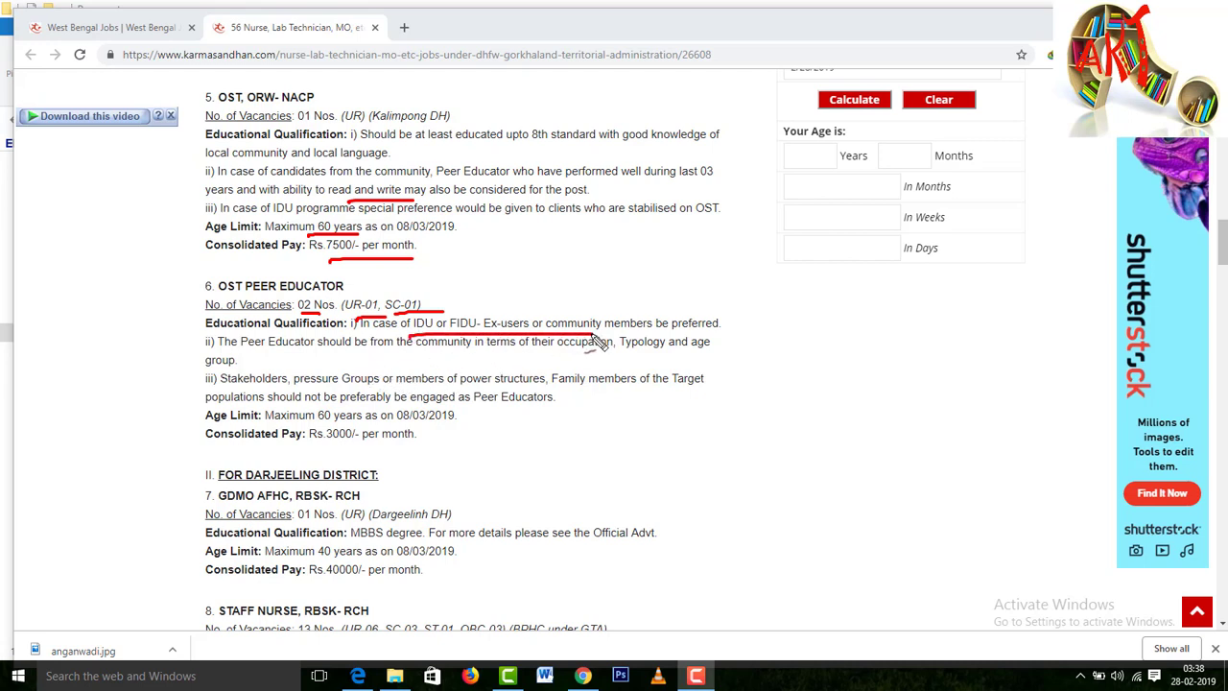
pyautogui.moveTo(259, 361); pyautogui.dragTo(576, 355)
pyautogui.moveTo(395, 385); pyautogui.dragTo(450, 386)
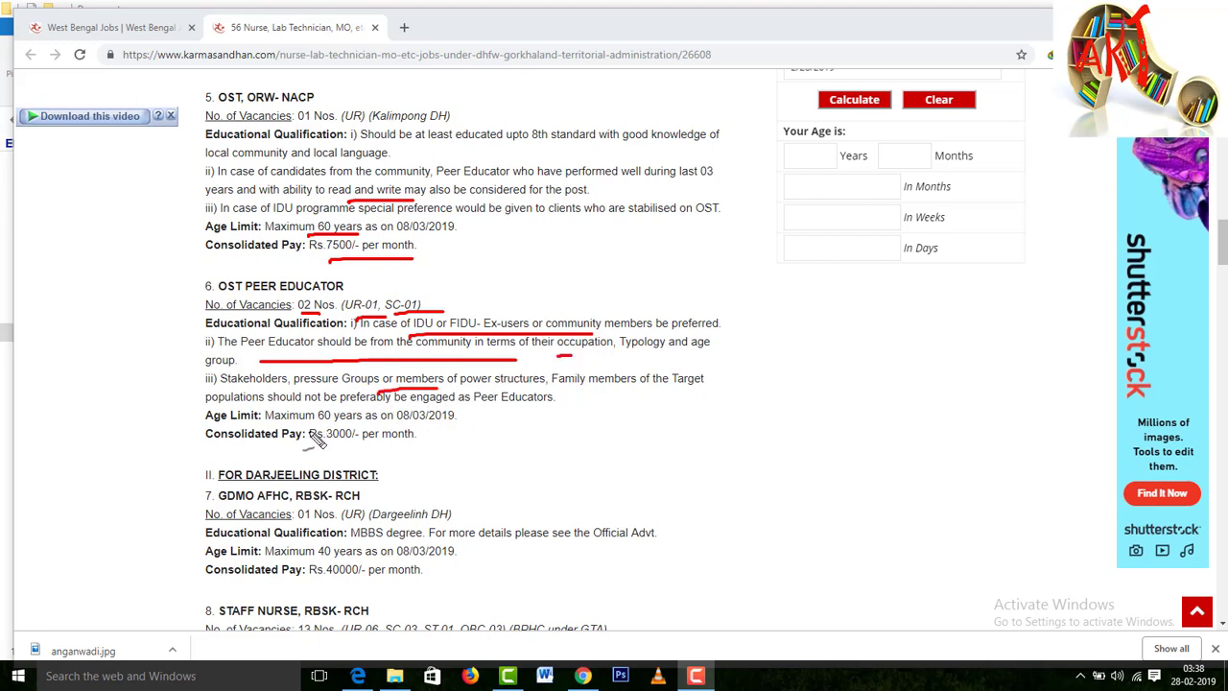
pyautogui.moveTo(309, 445)
pyautogui.mouseDown()
pyautogui.moveTo(363, 425)
pyautogui.moveTo(343, 455)
pyautogui.mouseUp()
pyautogui.scroll(-4, 345, 468)
pyautogui.scroll(-1, 346, 468)
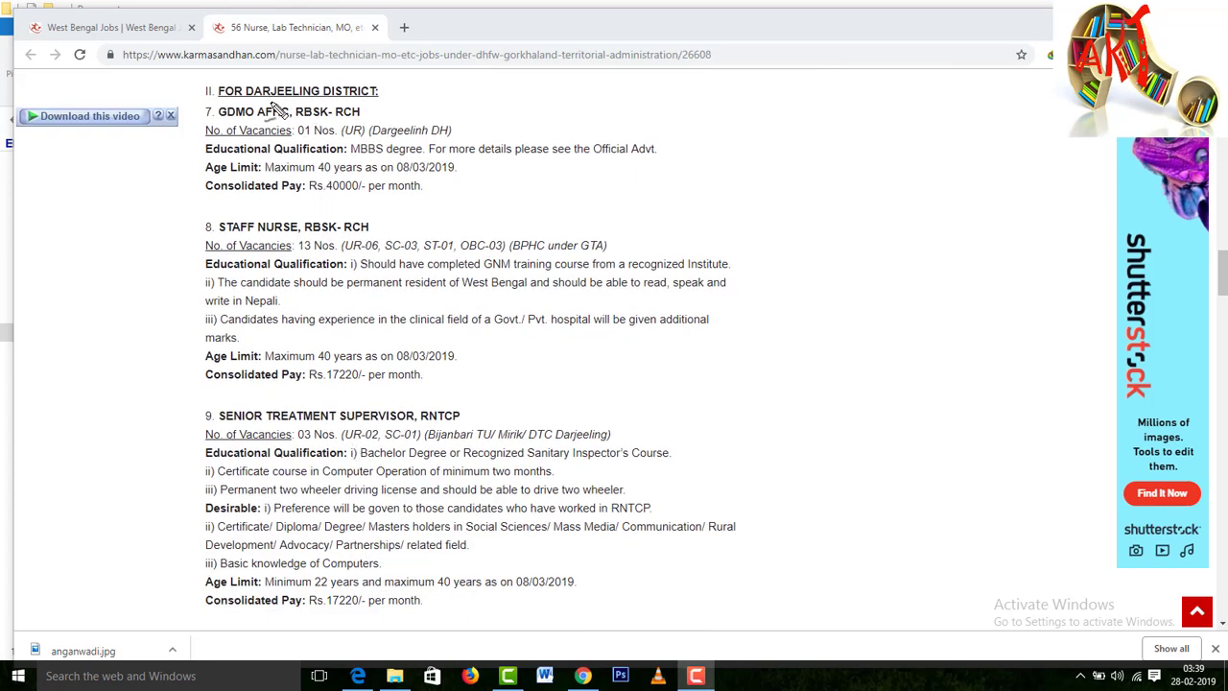
# - Underline the FOR DARJEELING DISTRICT heading, GDMO vacancy count, RBSK title, DH location, 40-year age and Rs.40000 pay
pyautogui.moveTo(244, 100); pyautogui.dragTo(344, 97)
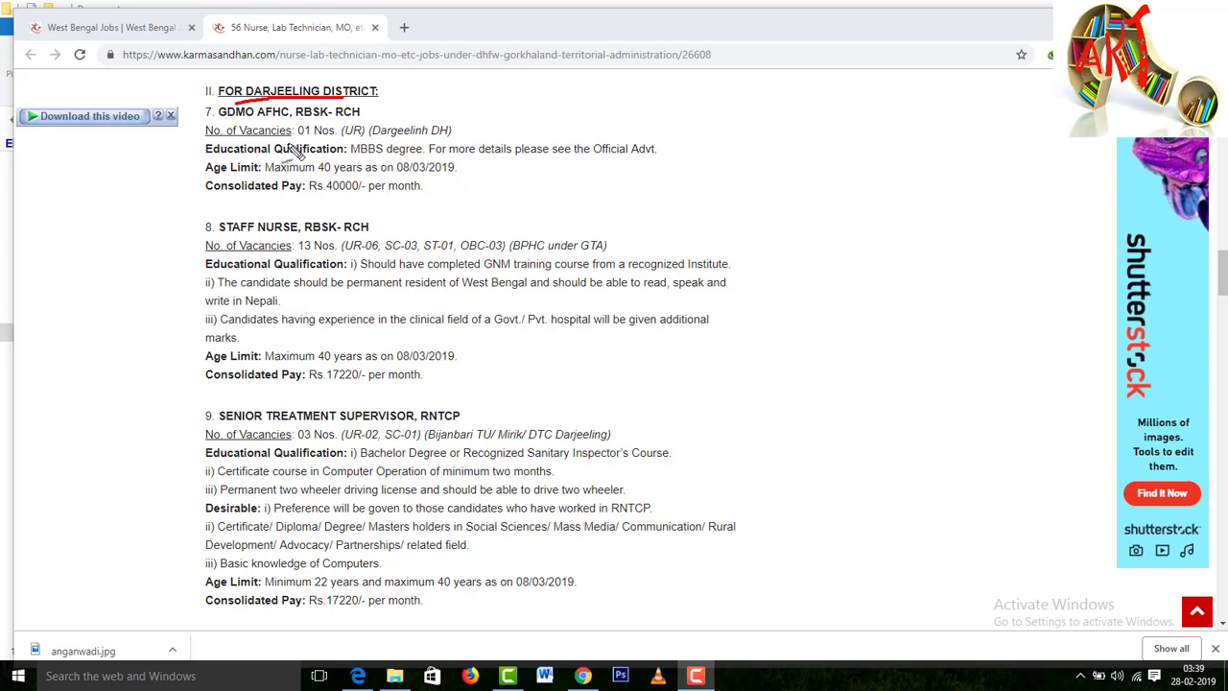
pyautogui.moveTo(253, 141); pyautogui.dragTo(267, 139)
pyautogui.moveTo(286, 119)
pyautogui.mouseDown()
pyautogui.moveTo(341, 119)
pyautogui.moveTo(345, 139)
pyautogui.mouseUp()
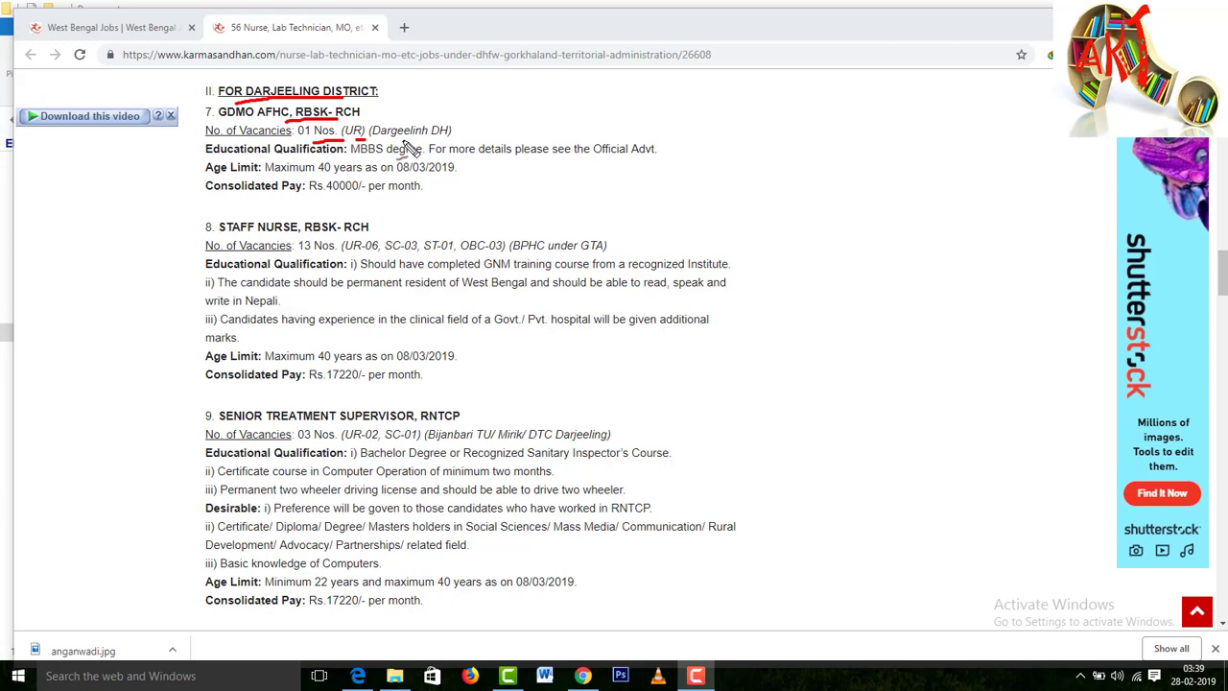
pyautogui.moveTo(403, 140); pyautogui.dragTo(457, 140)
pyautogui.moveTo(317, 172); pyautogui.dragTo(390, 203)
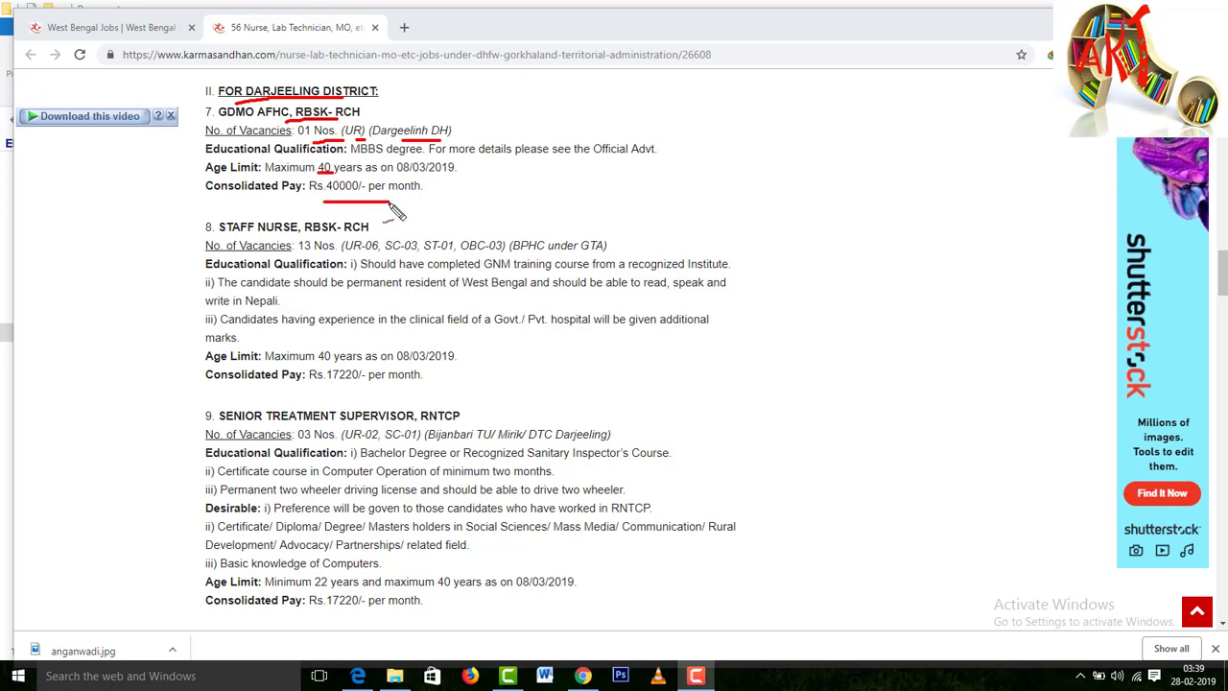
# - Underline the Staff Nurse vacancies, GNM training, West Bengal residency, clinical experience and 40-year age limit
pyautogui.moveTo(299, 261); pyautogui.dragTo(491, 252)
pyautogui.moveTo(483, 271); pyautogui.dragTo(539, 272)
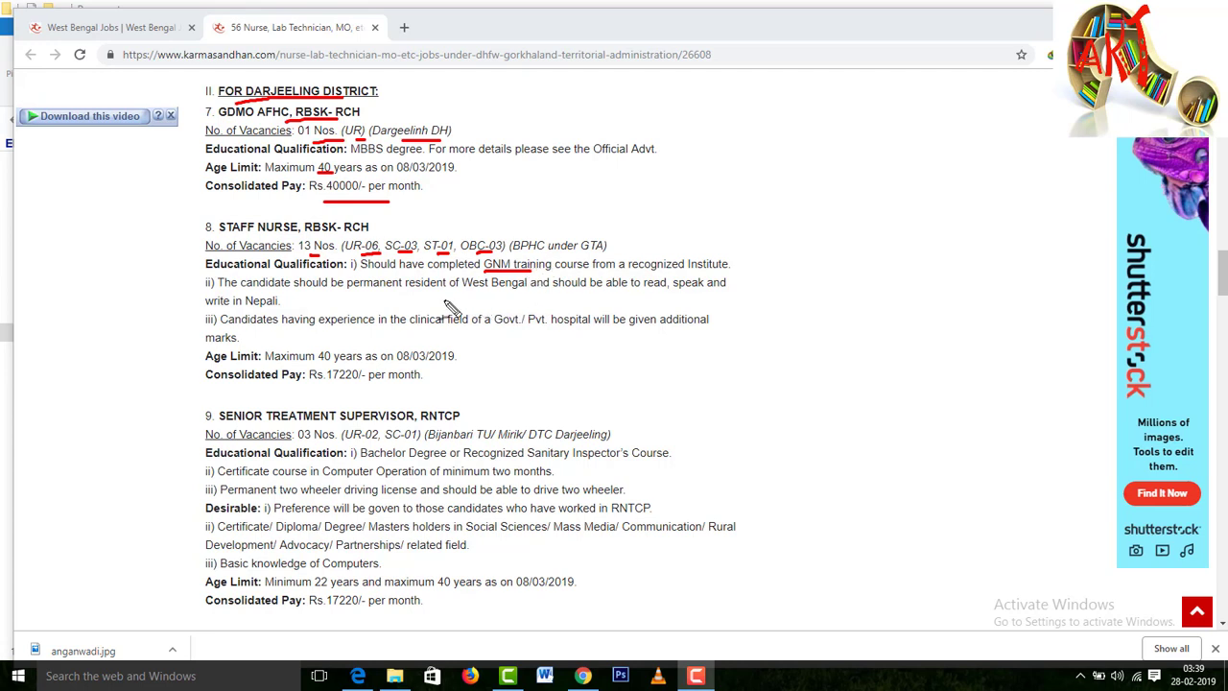
pyautogui.moveTo(443, 301); pyautogui.dragTo(500, 303)
pyautogui.moveTo(436, 330); pyautogui.dragTo(479, 331)
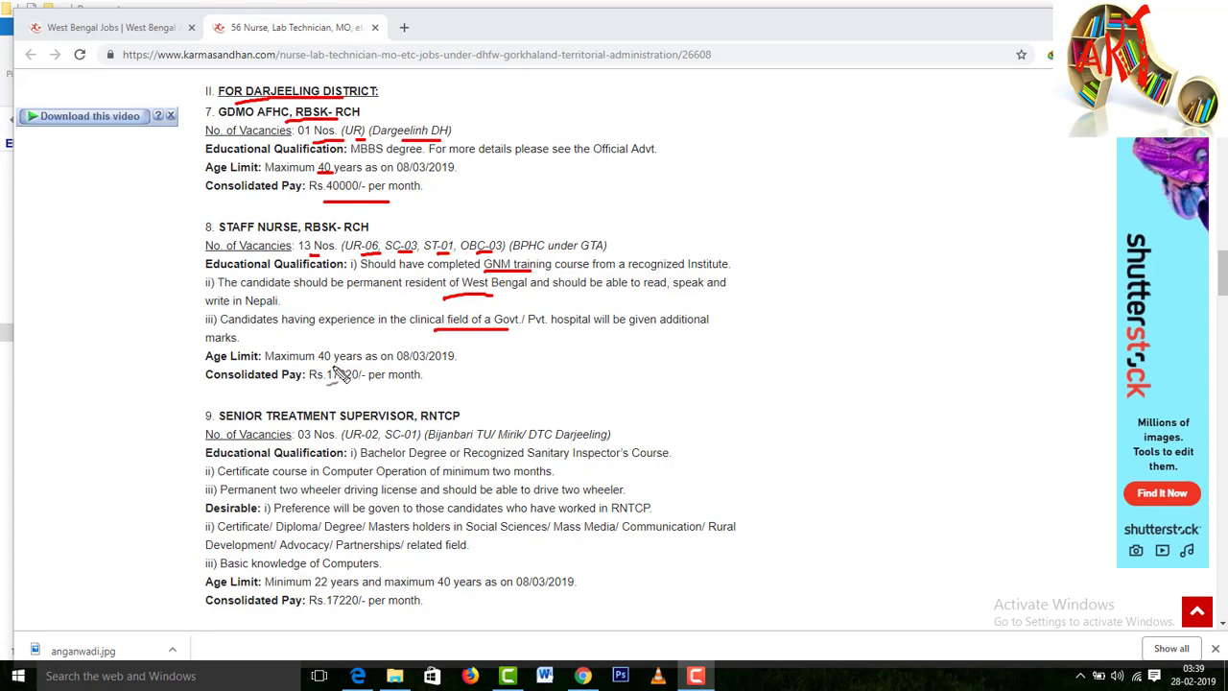
pyautogui.moveTo(318, 364)
pyautogui.mouseDown()
pyautogui.moveTo(362, 365)
pyautogui.moveTo(378, 392)
pyautogui.mouseUp()
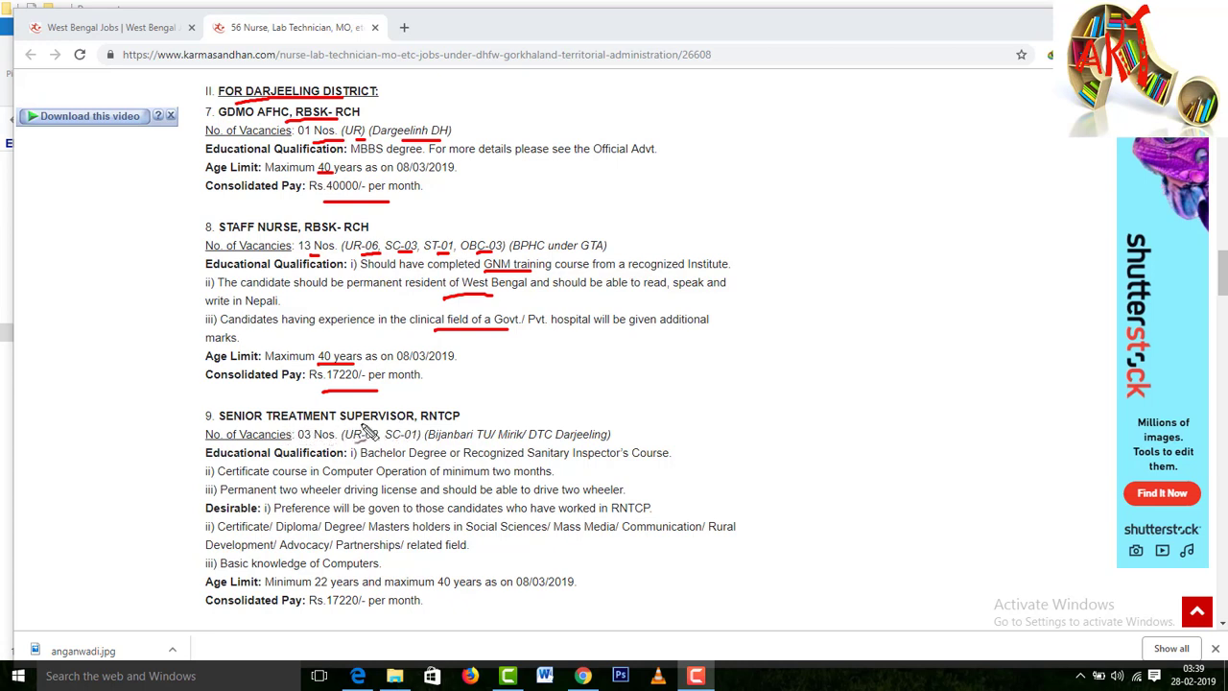
# - Underline RNTCP in the Senior Treatment Supervisor title, its 03 vacancies and UR-02, SC-01 split
pyautogui.moveTo(422, 422); pyautogui.dragTo(460, 422)
pyautogui.moveTo(305, 441); pyautogui.dragTo(338, 440)
pyautogui.moveTo(340, 442); pyautogui.dragTo(417, 440)
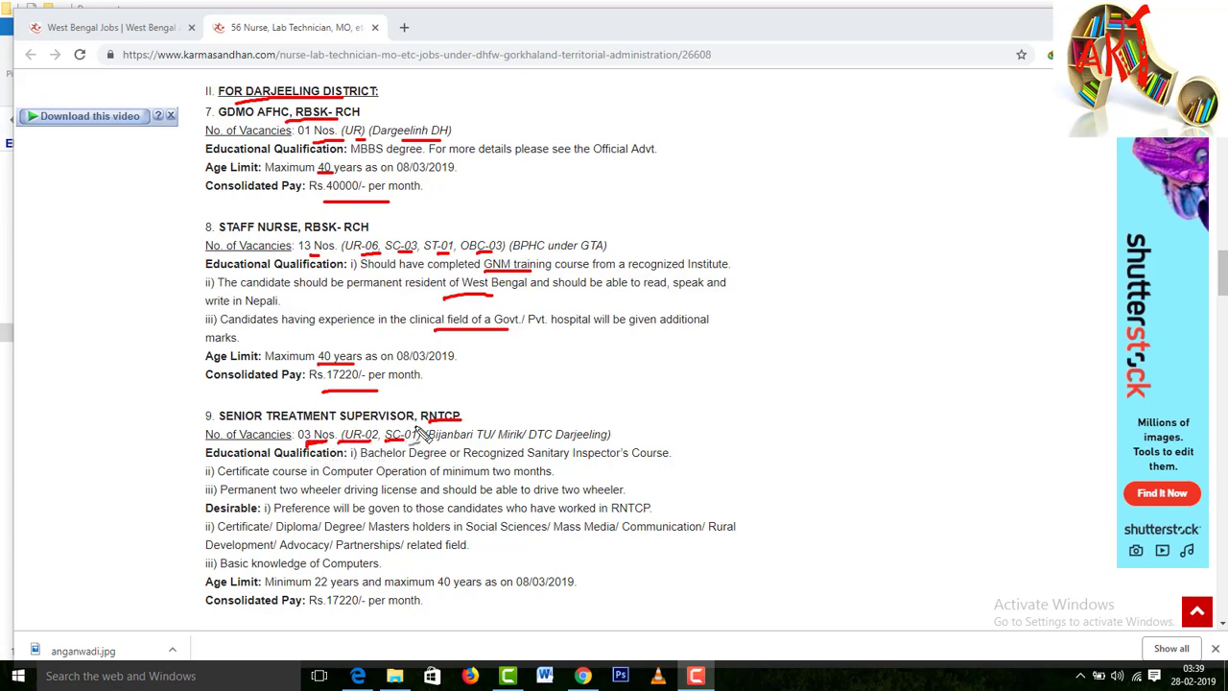
pyautogui.scroll(-3, 419, 422)
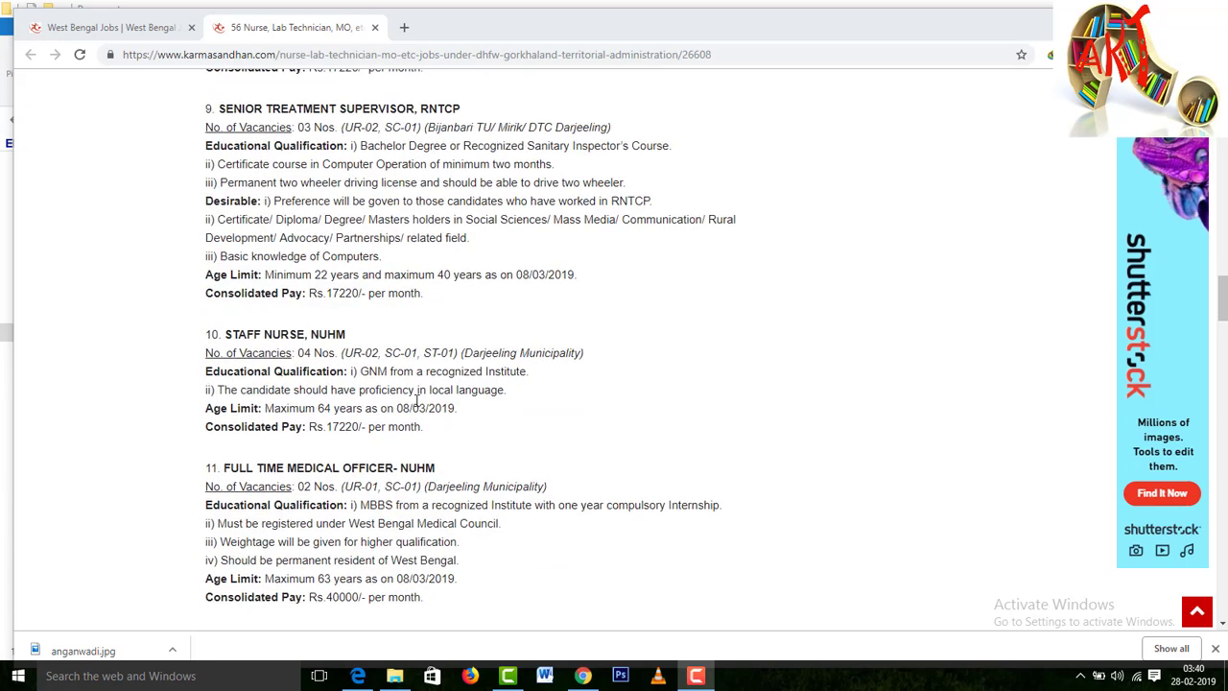
pyautogui.scroll(-2, 419, 422)
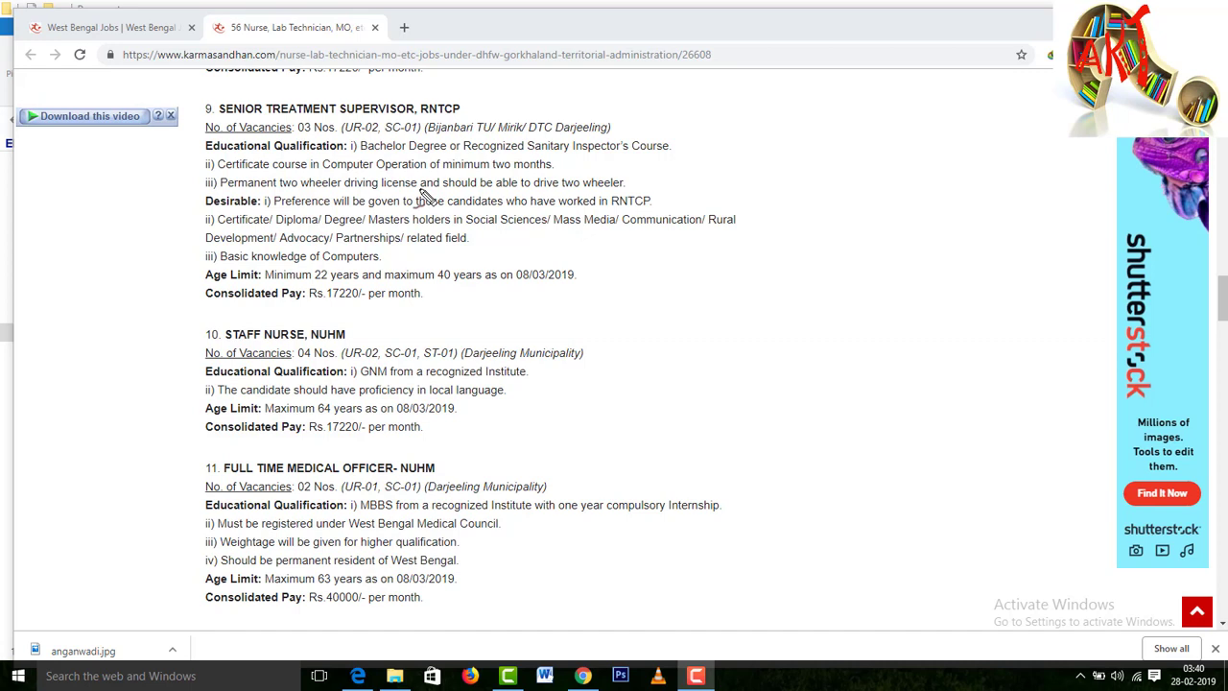
# - Underline the two wheeler driving, RNTCP experience, Diploma/Degree/Masters, Advocacy/Partnerships fields and computer knowledge clauses
pyautogui.moveTo(286, 193); pyautogui.dragTo(370, 193)
pyautogui.moveTo(465, 193); pyautogui.dragTo(504, 192)
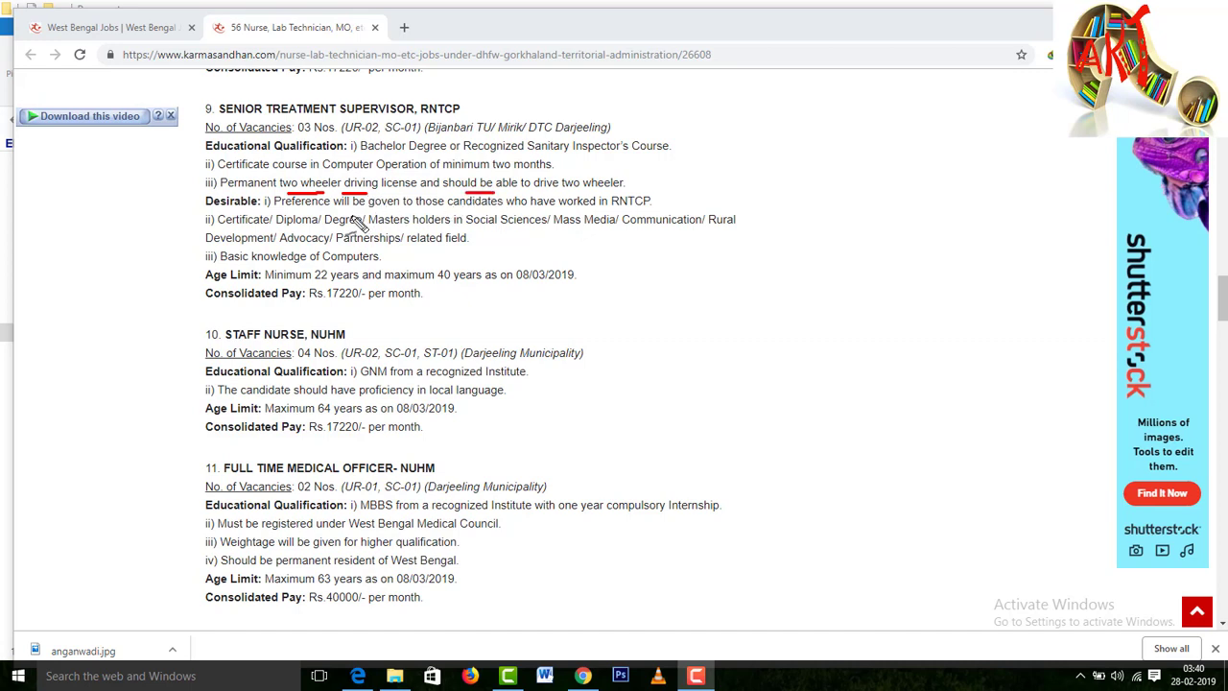
pyautogui.moveTo(288, 210); pyautogui.dragTo(422, 210)
pyautogui.moveTo(309, 229); pyautogui.dragTo(463, 229)
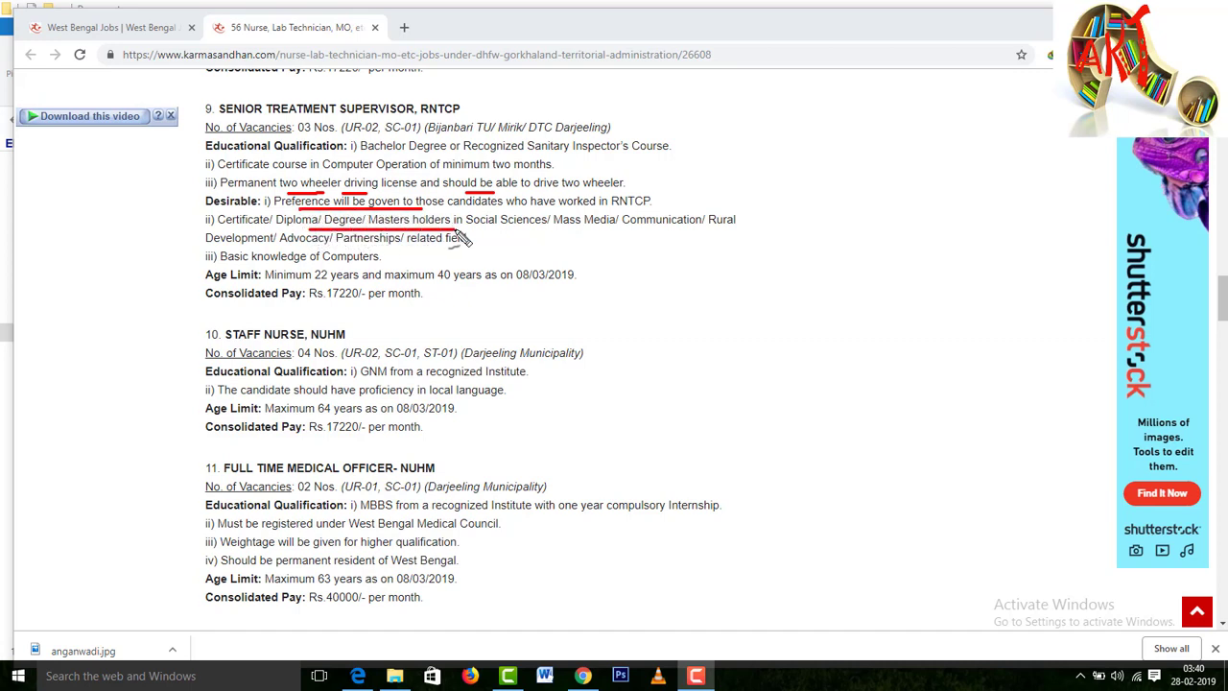
pyautogui.moveTo(294, 248); pyautogui.dragTo(471, 247)
pyautogui.moveTo(580, 236); pyautogui.dragTo(627, 234)
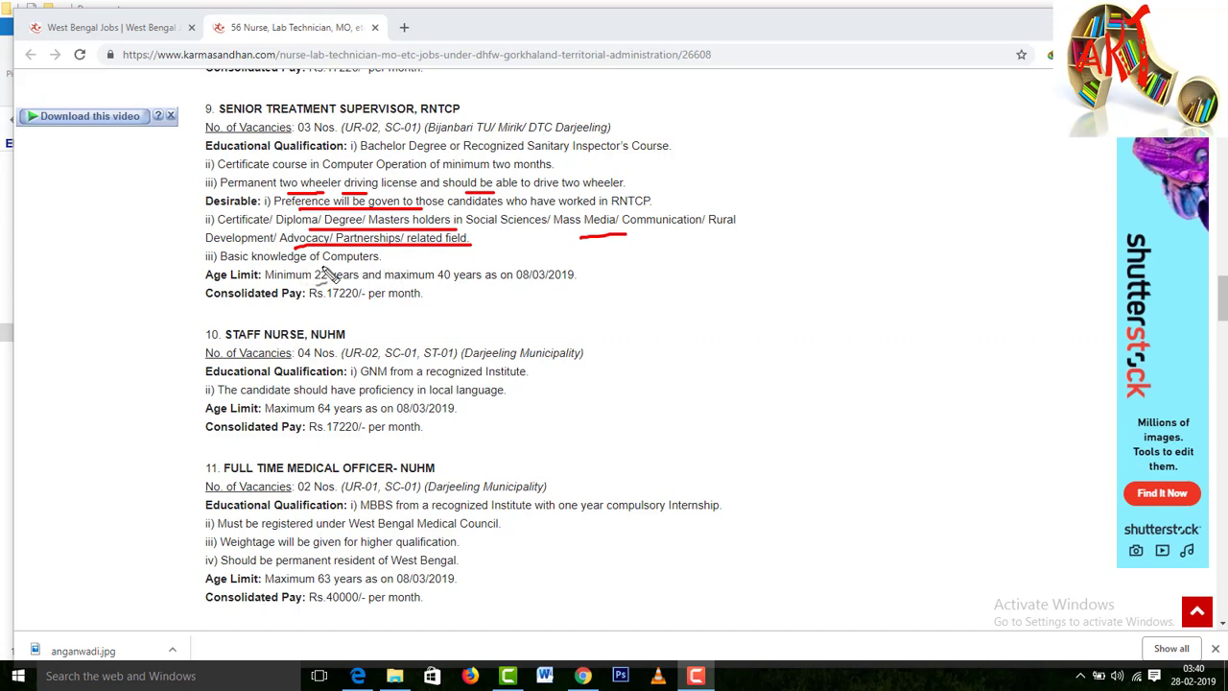
pyautogui.moveTo(299, 266); pyautogui.dragTo(376, 266)
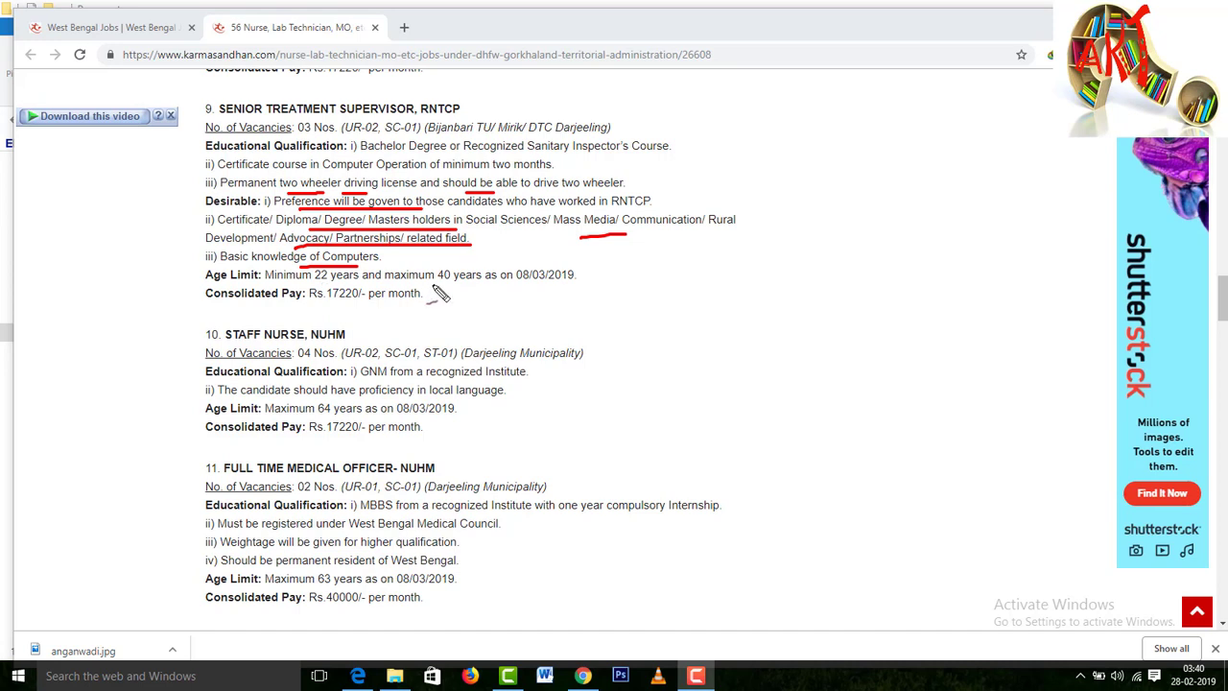
# - Underline the Senior Treatment Supervisor's 40 years age limit and Rs.17220/- monthly pay
pyautogui.moveTo(432, 284); pyautogui.dragTo(472, 283)
pyautogui.moveTo(319, 309); pyautogui.dragTo(365, 305)
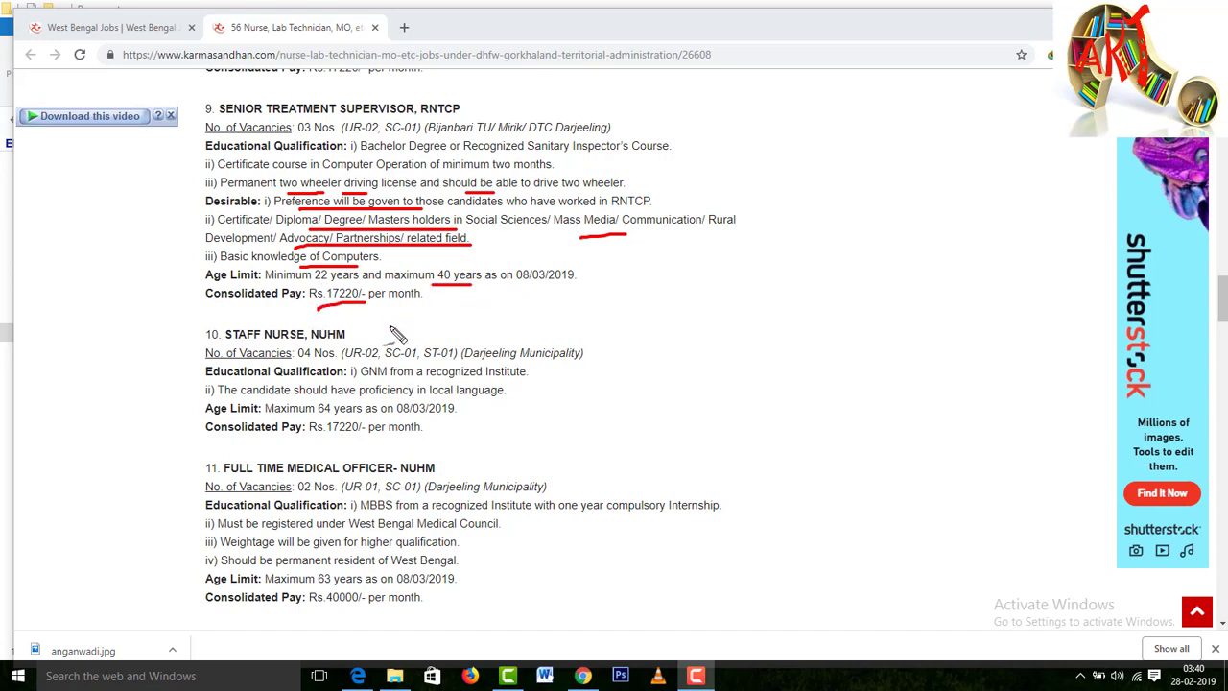
# - Underline the STAFF NURSE title, Darjeeling Municipality location, ST-01 vacancy, GNM, local language proficiency and 64 years age
pyautogui.moveTo(240, 343)
pyautogui.mouseDown()
pyautogui.moveTo(305, 341)
pyautogui.moveTo(347, 363)
pyautogui.moveTo(420, 366)
pyautogui.mouseUp()
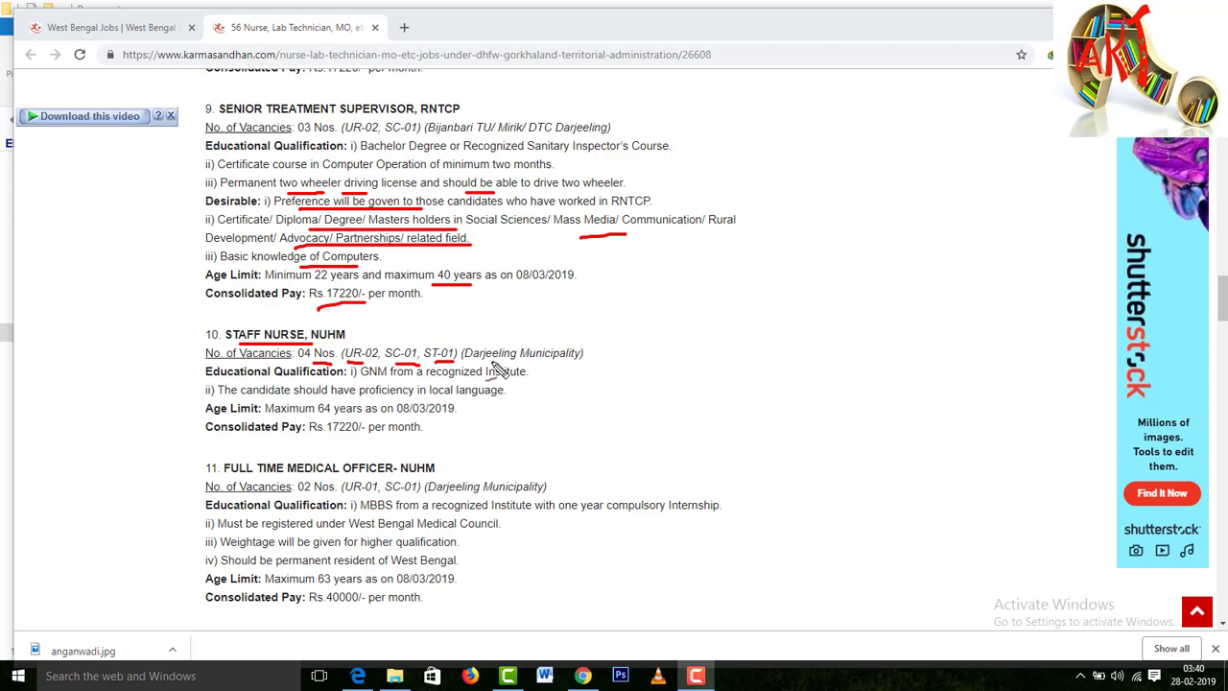
pyautogui.moveTo(487, 362); pyautogui.dragTo(587, 362)
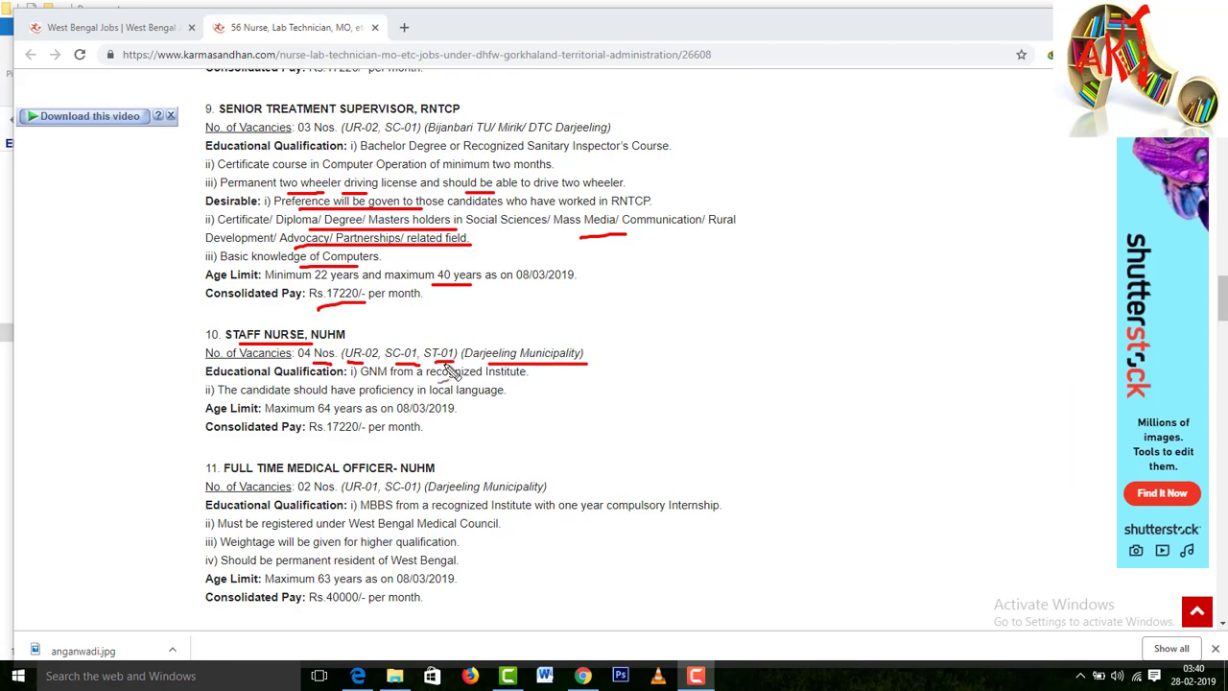
pyautogui.moveTo(433, 366); pyautogui.dragTo(447, 361)
pyautogui.moveTo(361, 378); pyautogui.dragTo(390, 376)
pyautogui.moveTo(380, 397); pyautogui.dragTo(470, 402)
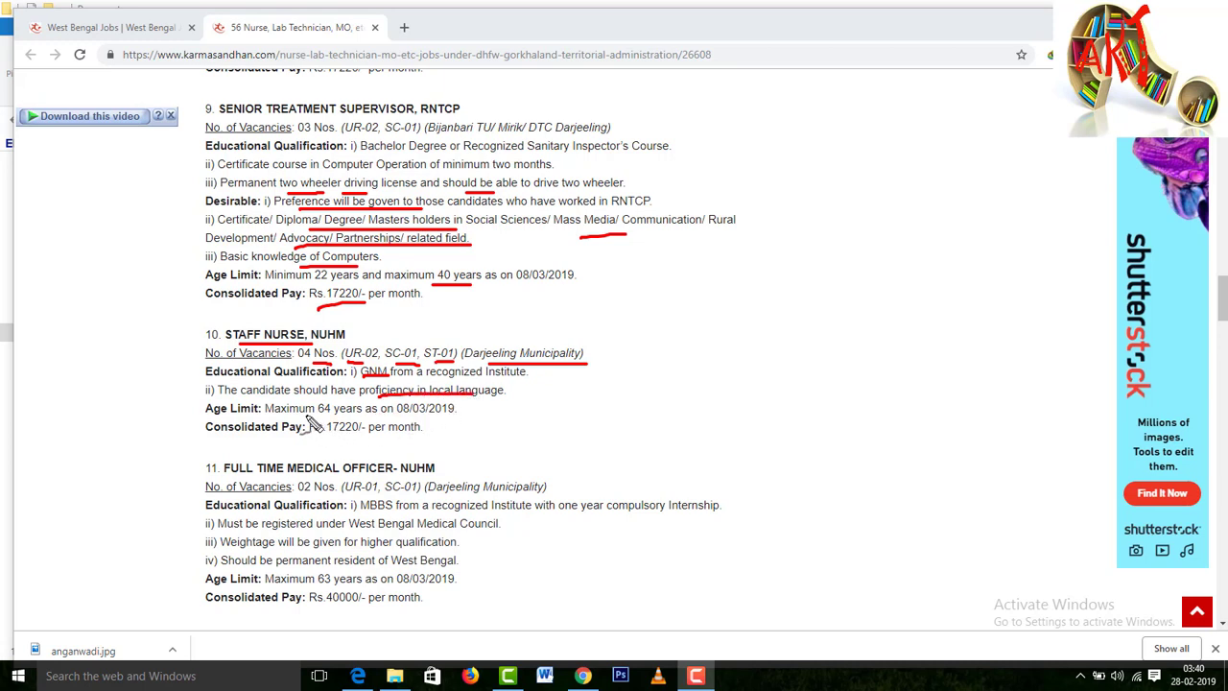
pyautogui.moveTo(316, 414)
pyautogui.mouseDown()
pyautogui.moveTo(365, 415)
pyautogui.moveTo(403, 449)
pyautogui.mouseUp()
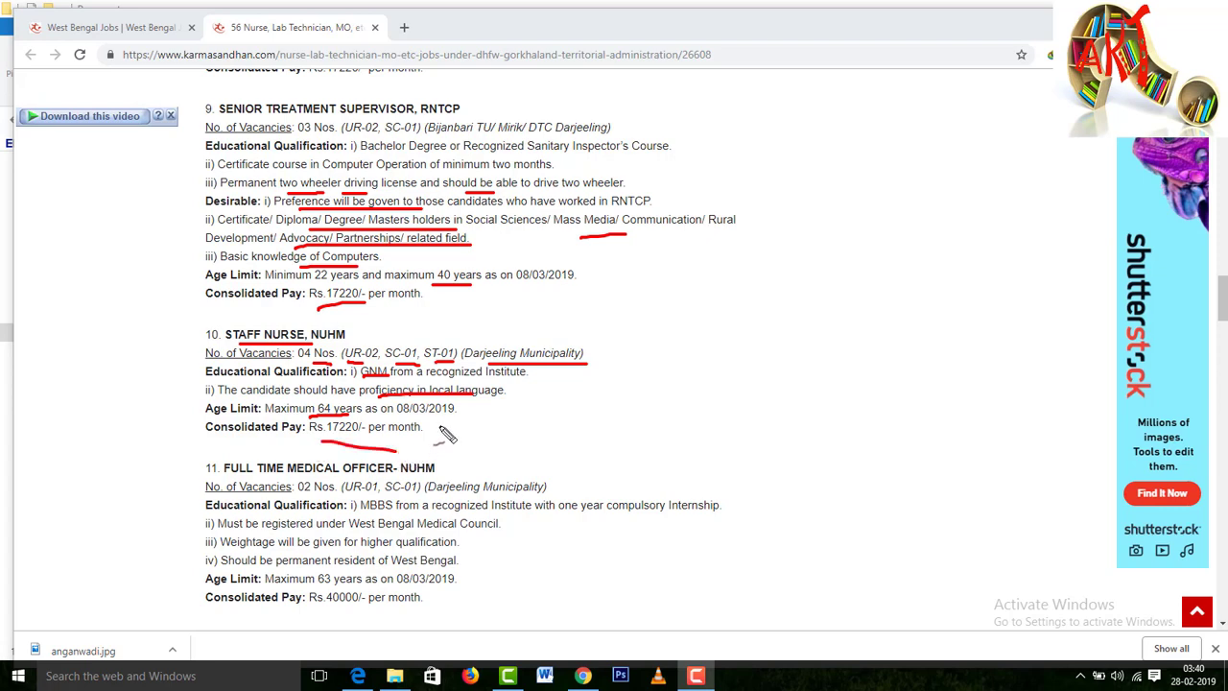
# - Clear the marks, then underline the Medical Officer's UR-01, SC-01 split, Medical Council registration, residency, 63-year age and Rs.40000/- pay
pyautogui.press('Escape')
pyautogui.scroll(-4, 441, 432)
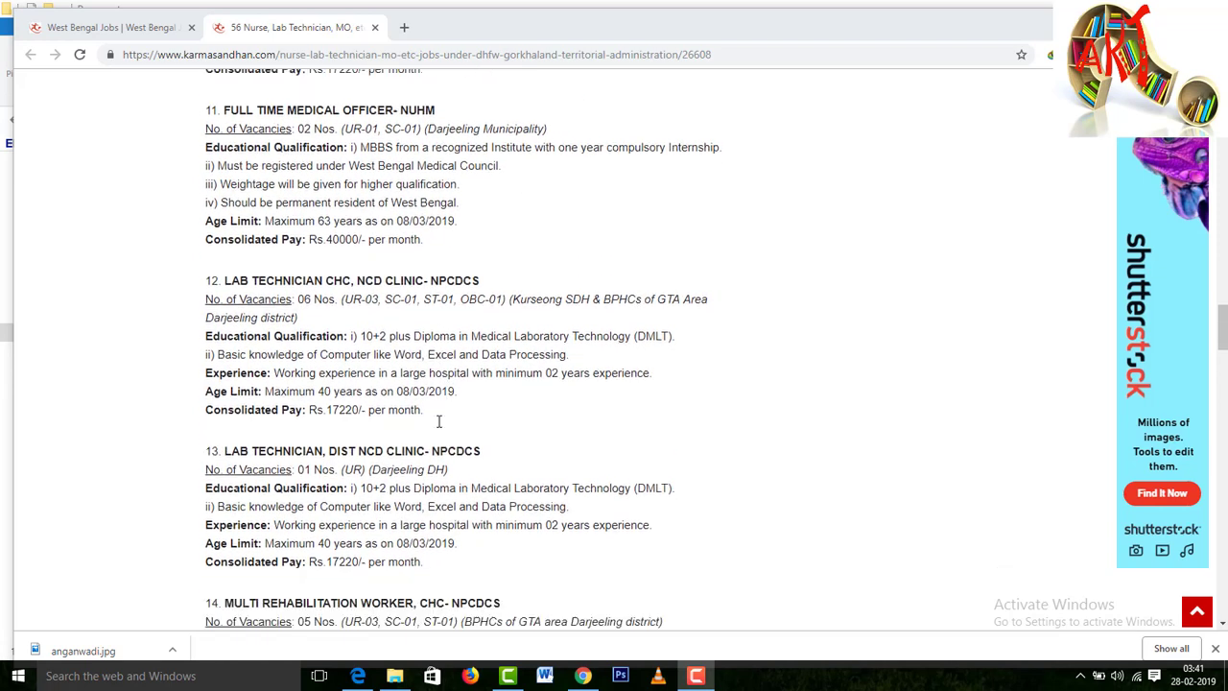
pyautogui.scroll(-1, 439, 422)
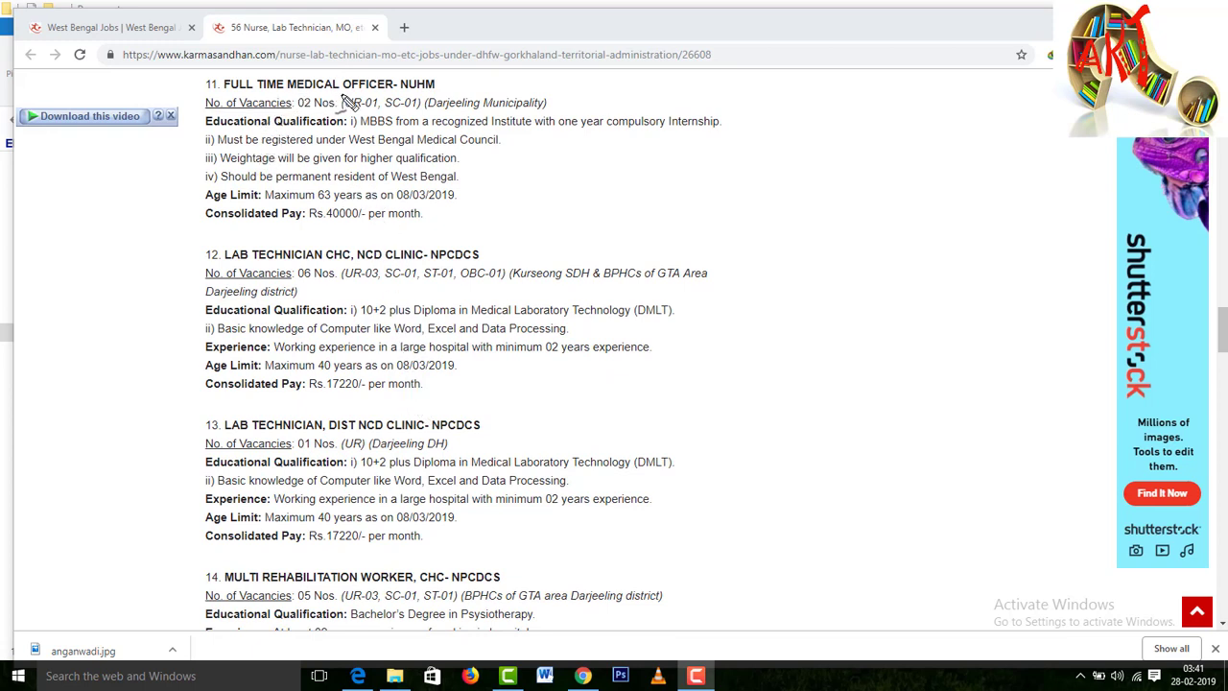
pyautogui.moveTo(305, 117)
pyautogui.mouseDown()
pyautogui.moveTo(420, 108)
pyautogui.moveTo(430, 129)
pyautogui.mouseUp()
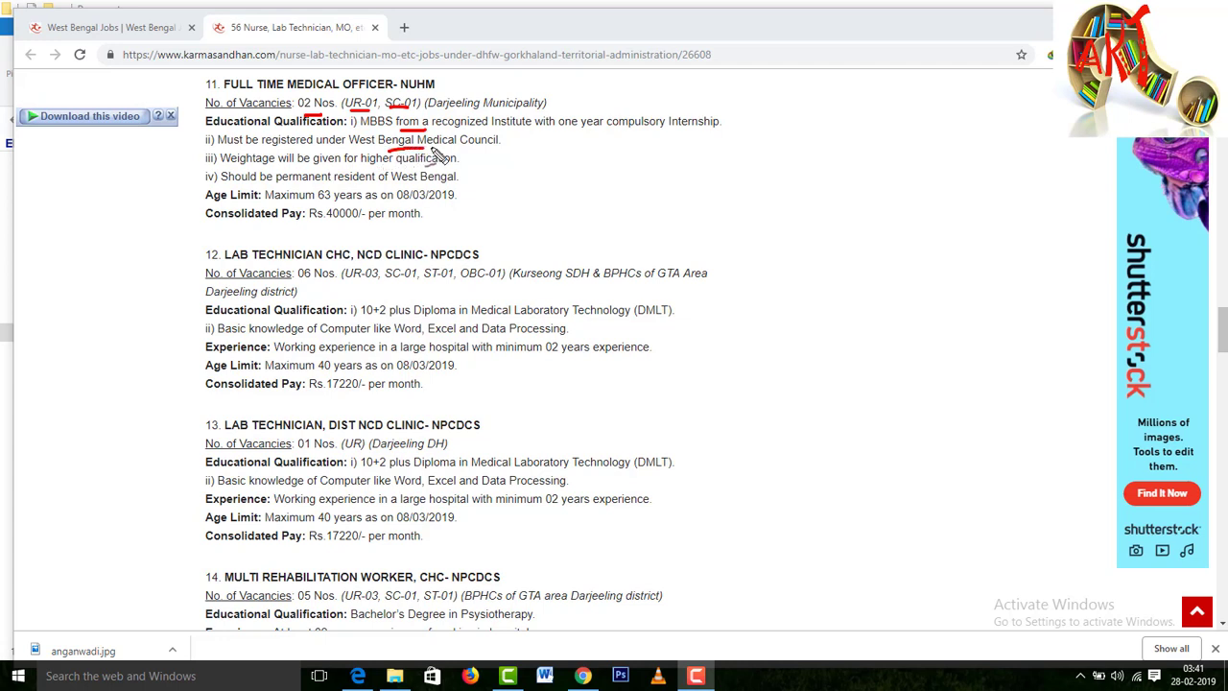
pyautogui.moveTo(392, 147); pyautogui.dragTo(498, 146)
pyautogui.moveTo(352, 182); pyautogui.dragTo(418, 182)
pyautogui.moveTo(291, 228)
pyautogui.mouseDown()
pyautogui.moveTo(332, 201)
pyautogui.moveTo(382, 228)
pyautogui.mouseUp()
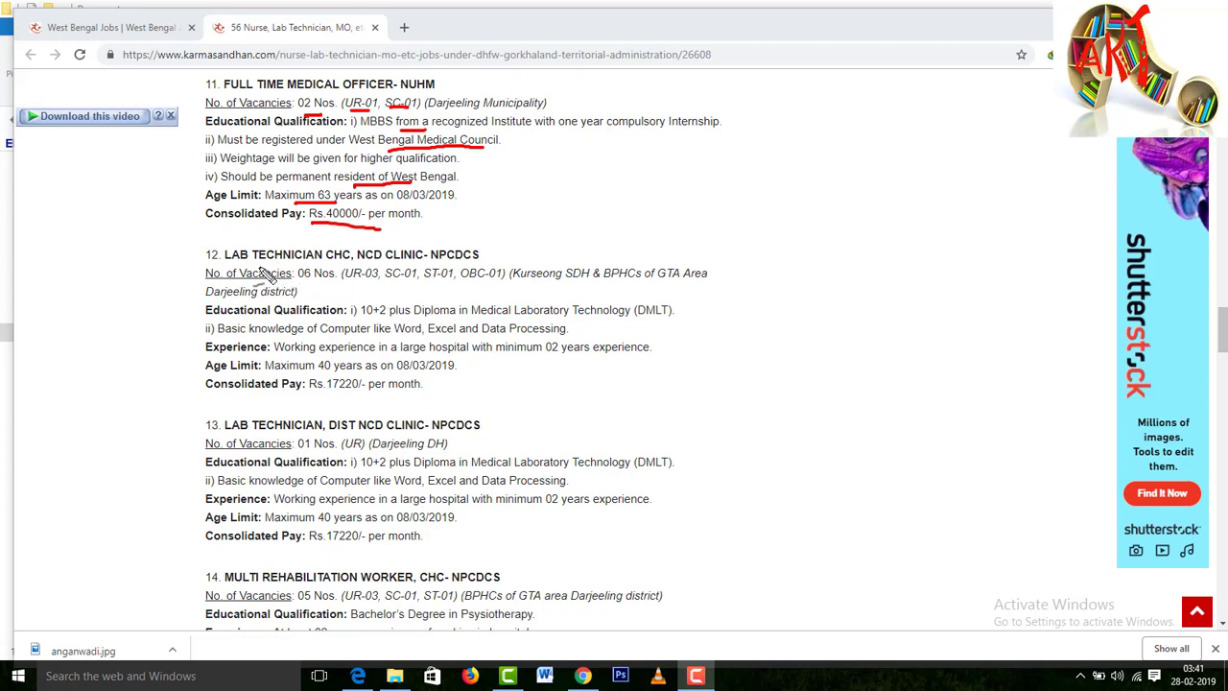
# - Underline the LAB TECHNICIAN CHC title, 06 Nos. categories, Kurseong SDH, Word and Data Processing skills, age 40 and Rs.17220/- pay
pyautogui.moveTo(296, 267); pyautogui.dragTo(370, 278)
pyautogui.moveTo(300, 285); pyautogui.dragTo(503, 283)
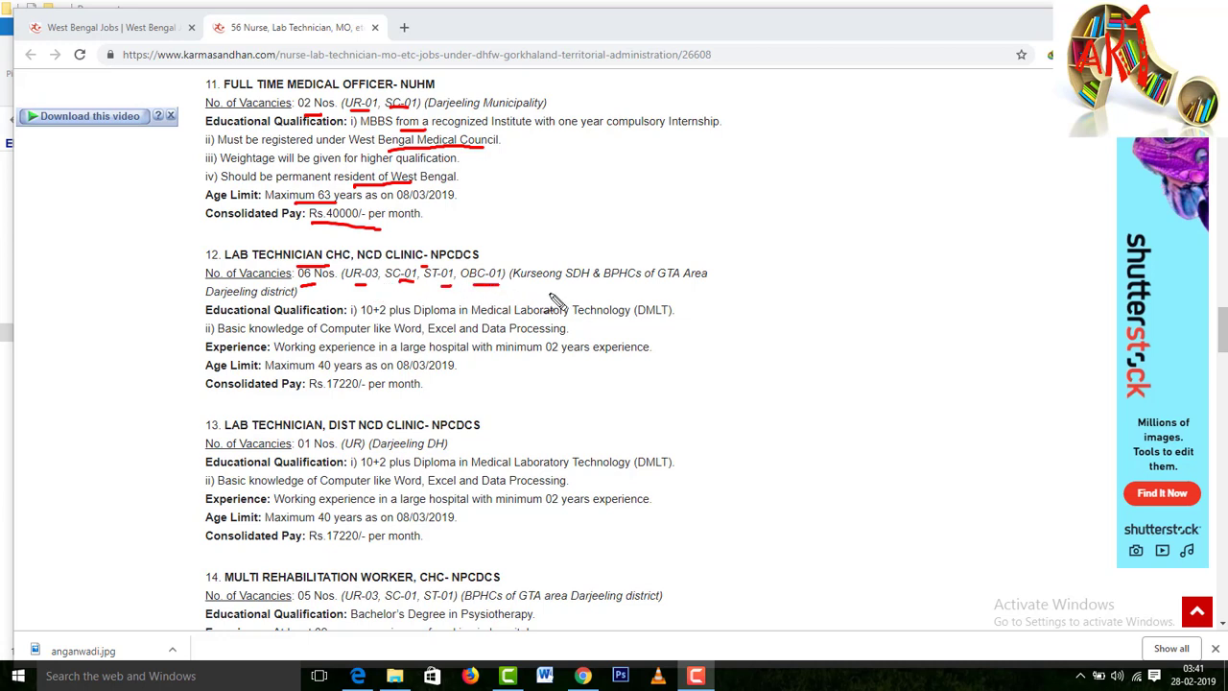
pyautogui.moveTo(563, 287); pyautogui.dragTo(589, 286)
pyautogui.moveTo(409, 337)
pyautogui.mouseDown()
pyautogui.moveTo(539, 337)
pyautogui.moveTo(580, 359)
pyautogui.mouseUp()
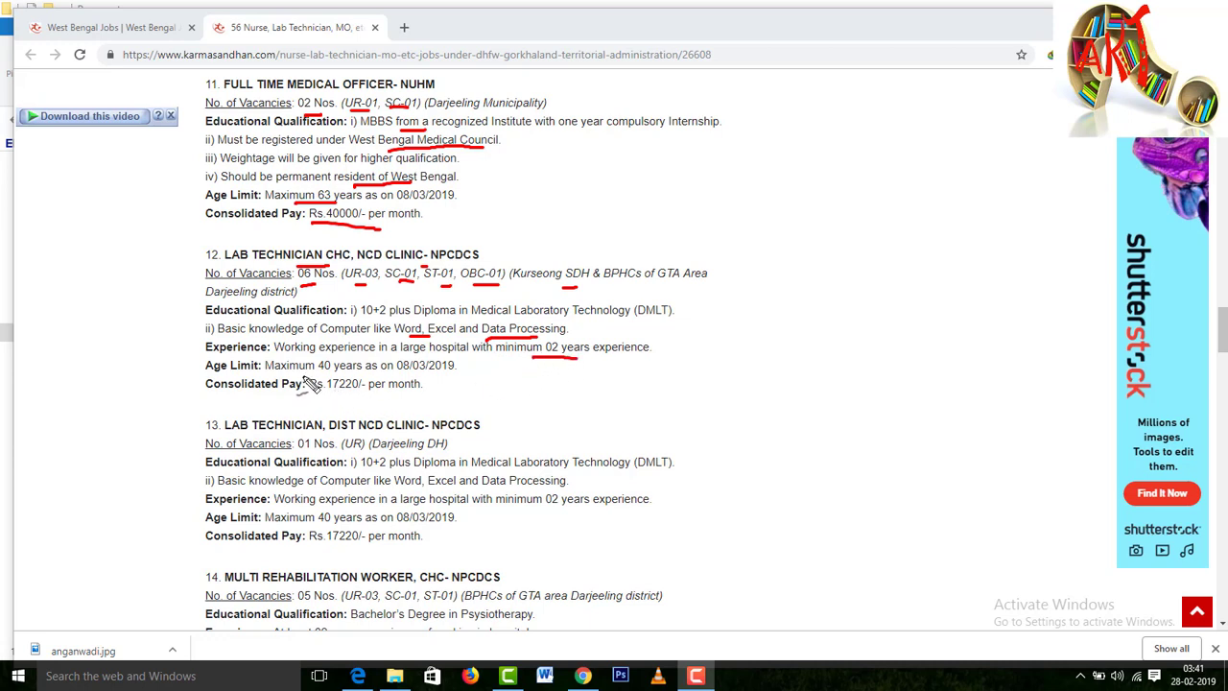
pyautogui.moveTo(278, 375); pyautogui.dragTo(328, 375)
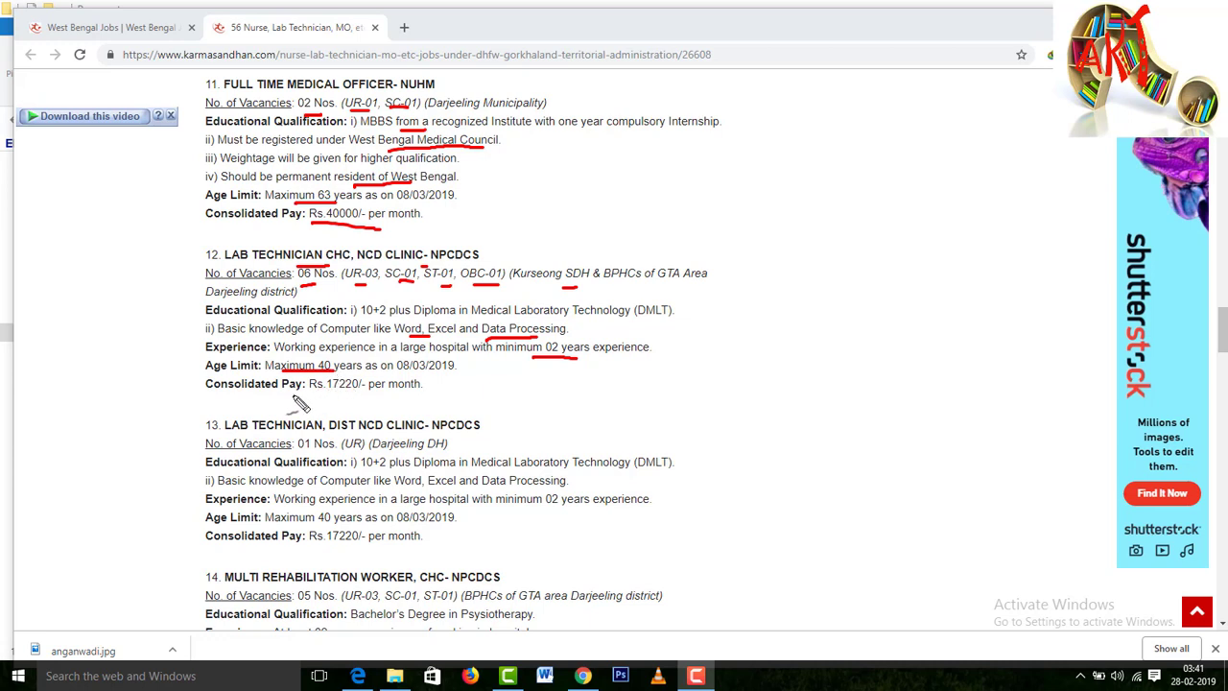
pyautogui.moveTo(309, 395); pyautogui.dragTo(385, 395)
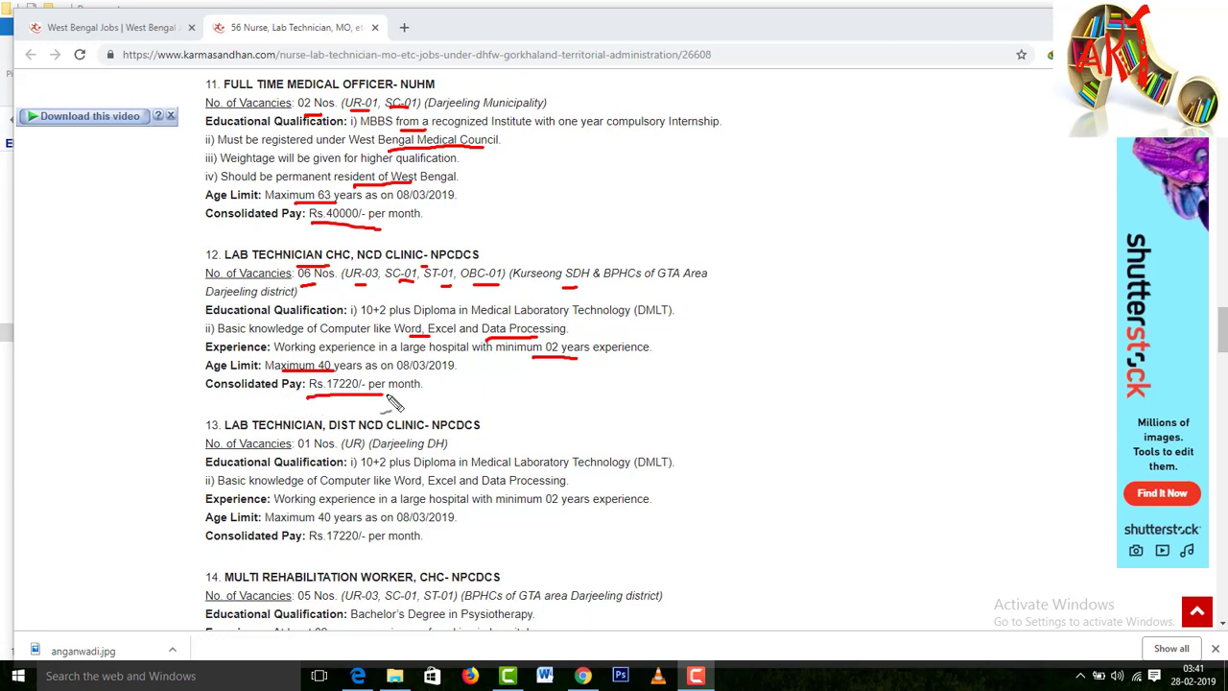
# - Underline post 13's single vacancy and title, Diploma qualification, age limit and Rs.17220/- pay
pyautogui.moveTo(293, 452); pyautogui.dragTo(415, 470)
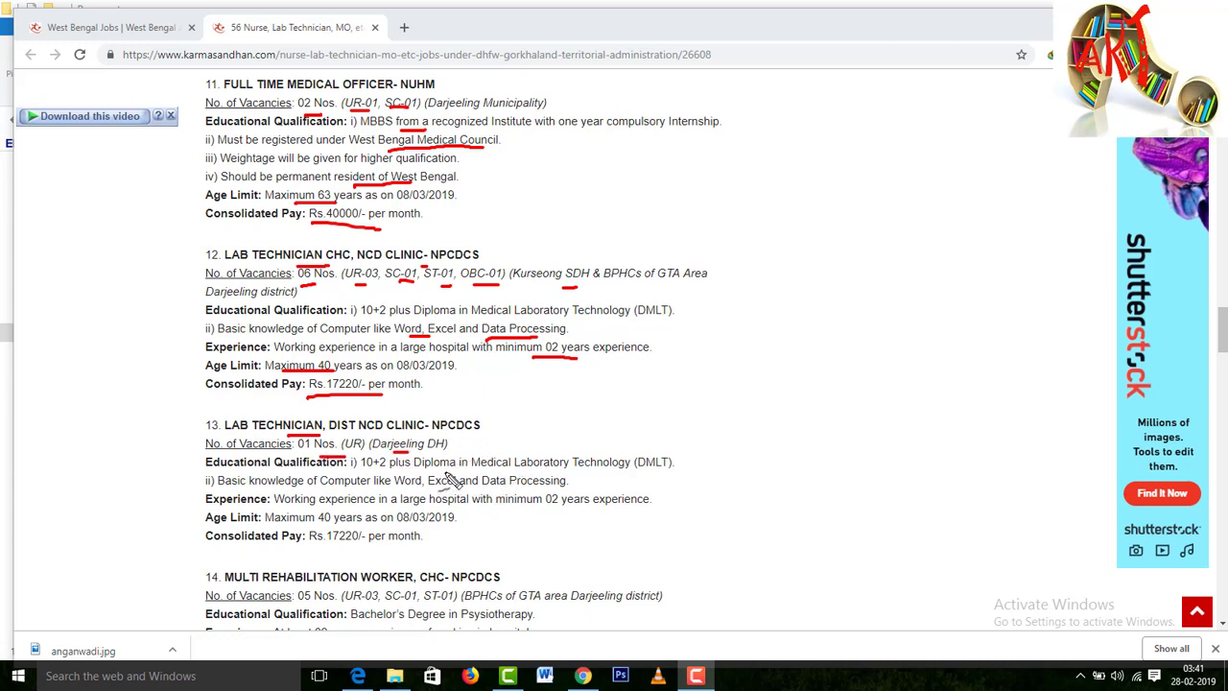
pyautogui.moveTo(444, 470)
pyautogui.mouseDown()
pyautogui.moveTo(462, 470)
pyautogui.moveTo(449, 498)
pyautogui.mouseUp()
pyautogui.moveTo(369, 547); pyautogui.dragTo(315, 550)
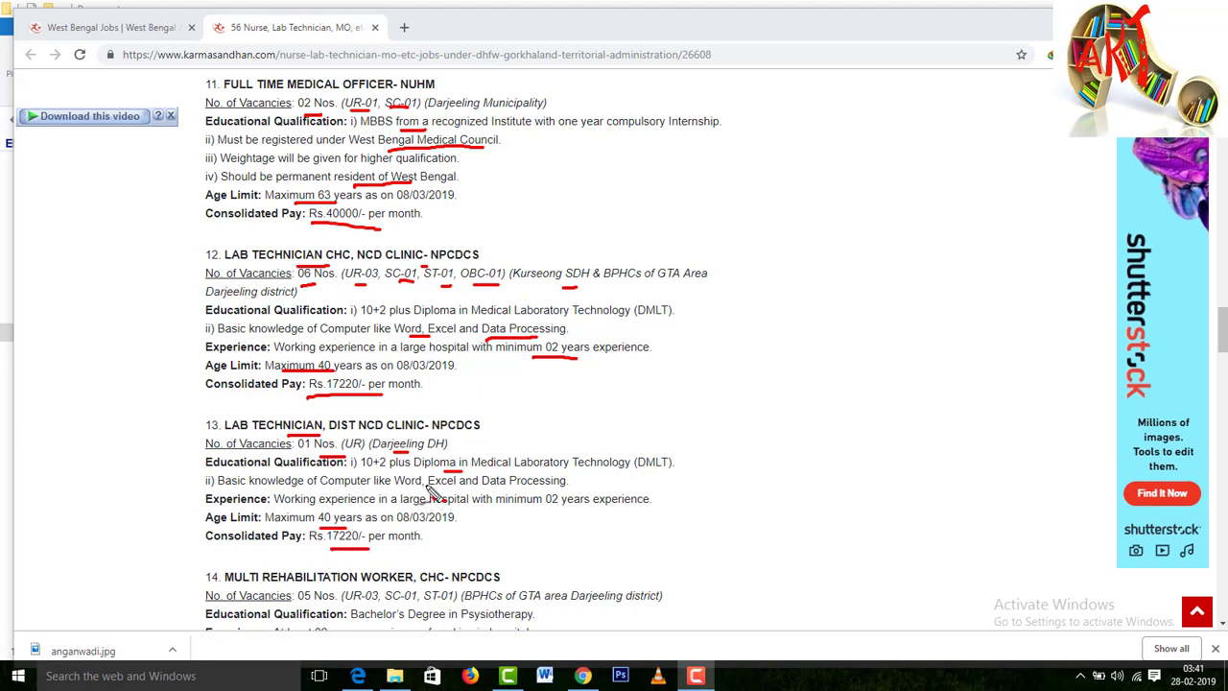
pyautogui.scroll(-3, 429, 490)
pyautogui.scroll(-3, 429, 489)
pyautogui.scroll(-2, 428, 488)
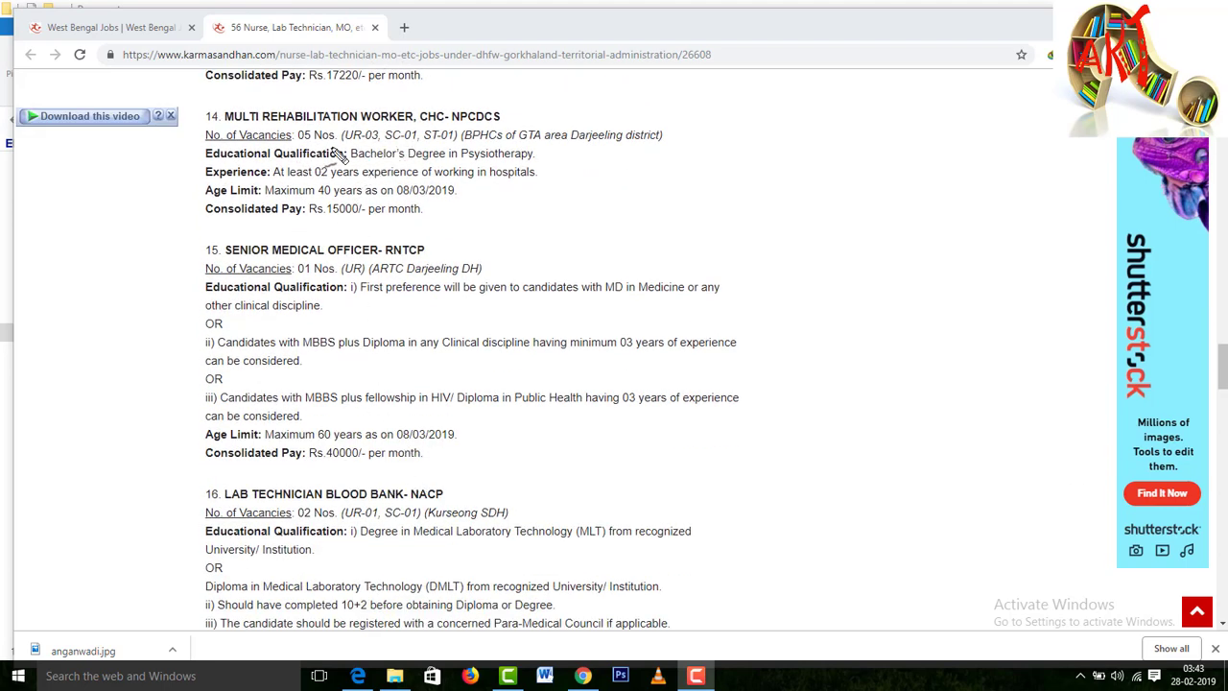
# - Underline post 14's 05 Nos. vacancies, Darjeeling district location and 02 years experience
pyautogui.moveTo(305, 144); pyautogui.dragTo(420, 142)
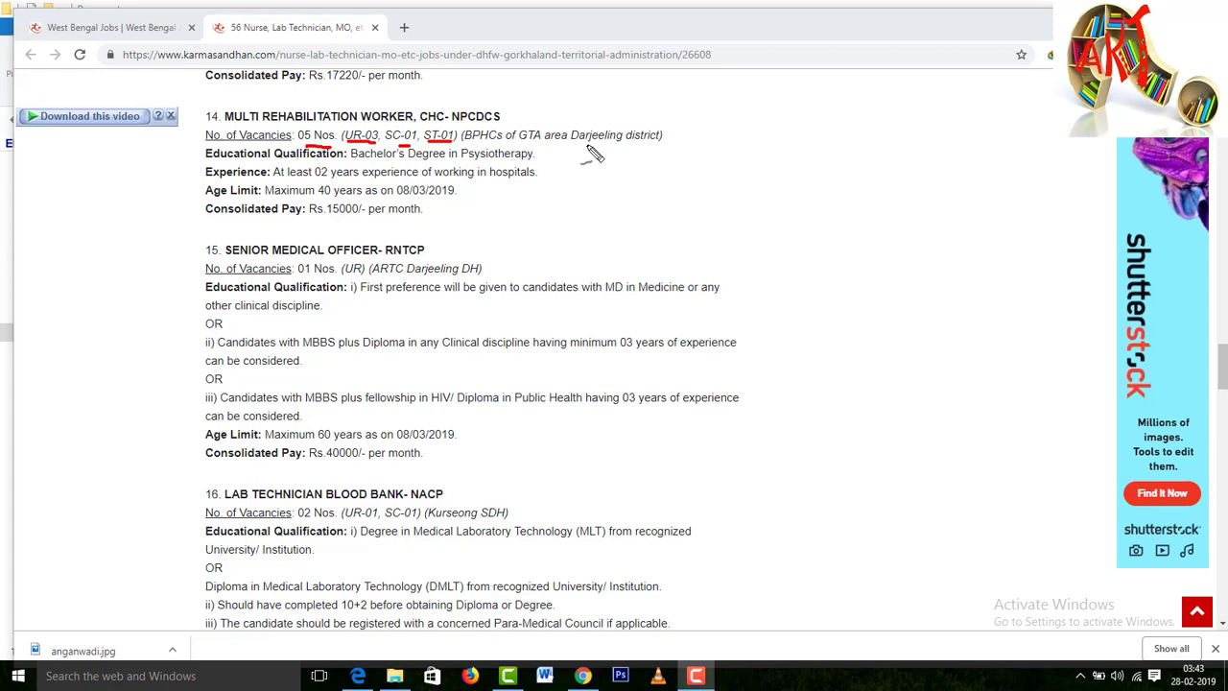
pyautogui.moveTo(572, 151); pyautogui.dragTo(597, 155)
pyautogui.moveTo(316, 179)
pyautogui.mouseDown()
pyautogui.moveTo(357, 180)
pyautogui.moveTo(368, 218)
pyautogui.mouseUp()
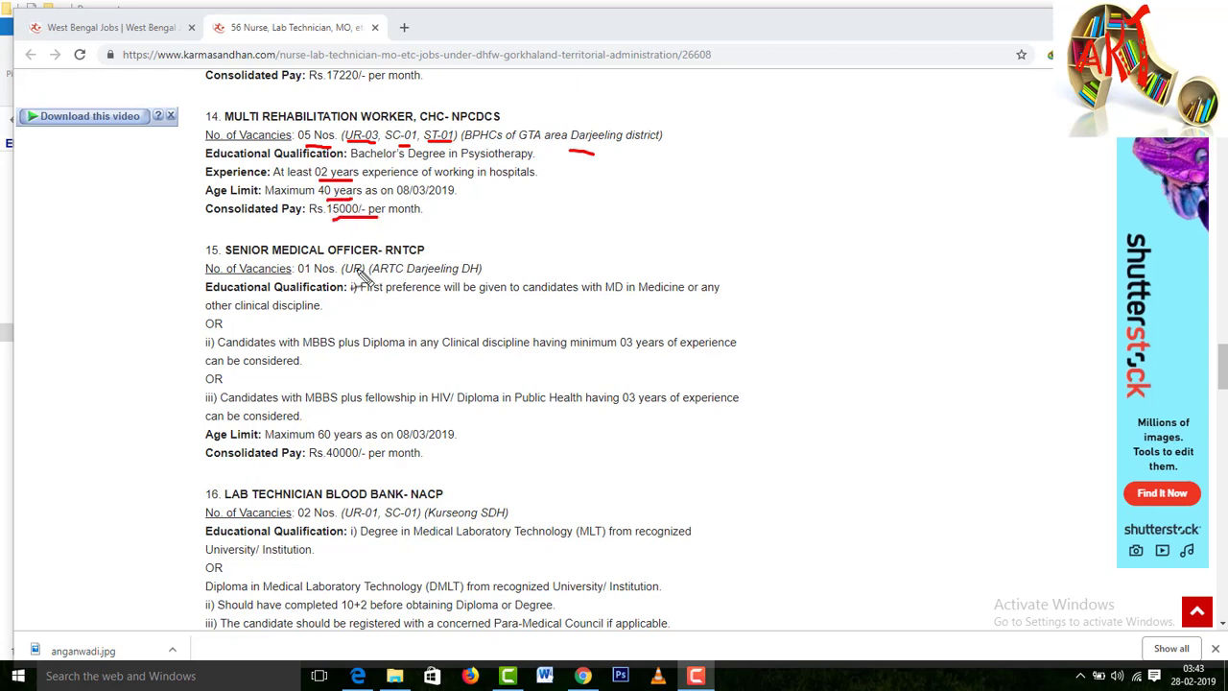
# - Underline the Senior Medical Officer title and vacancies, MBBS plus Diploma, first-preference clause, 03 years experience and 60-year age
pyautogui.moveTo(259, 259)
pyautogui.mouseDown()
pyautogui.moveTo(321, 259)
pyautogui.moveTo(334, 277)
pyautogui.moveTo(443, 324)
pyautogui.mouseUp()
pyautogui.moveTo(364, 361); pyautogui.dragTo(434, 361)
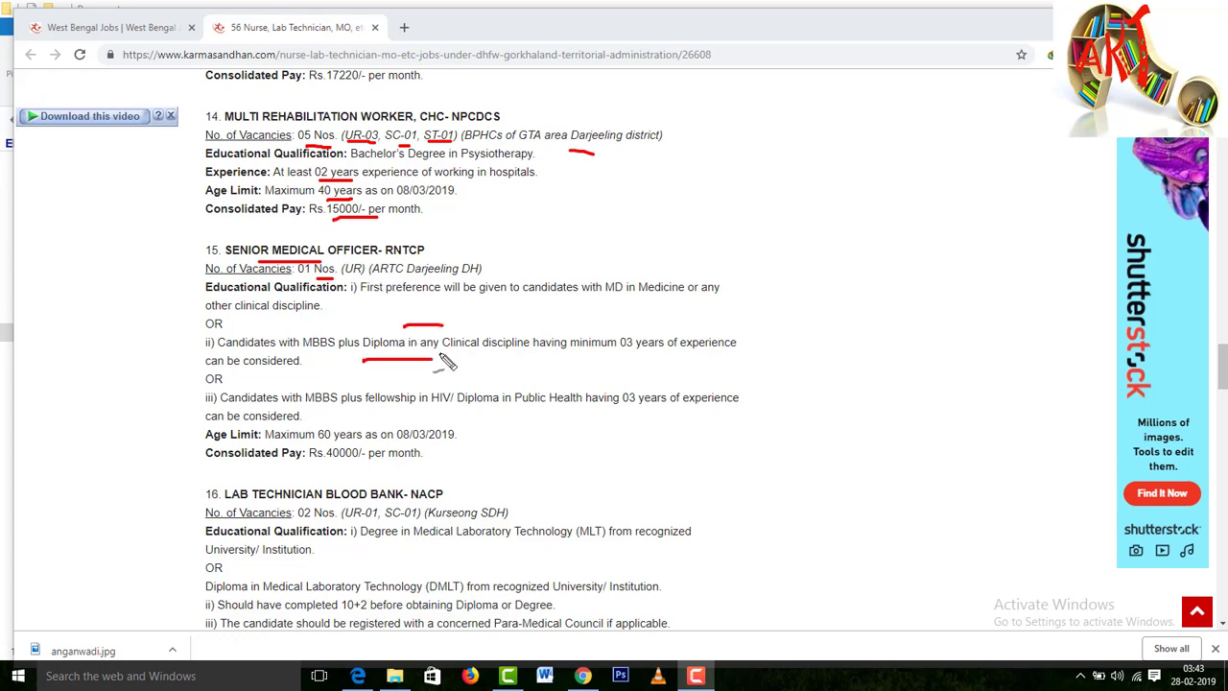
pyautogui.moveTo(512, 312); pyautogui.dragTo(593, 311)
pyautogui.moveTo(560, 368); pyautogui.dragTo(631, 367)
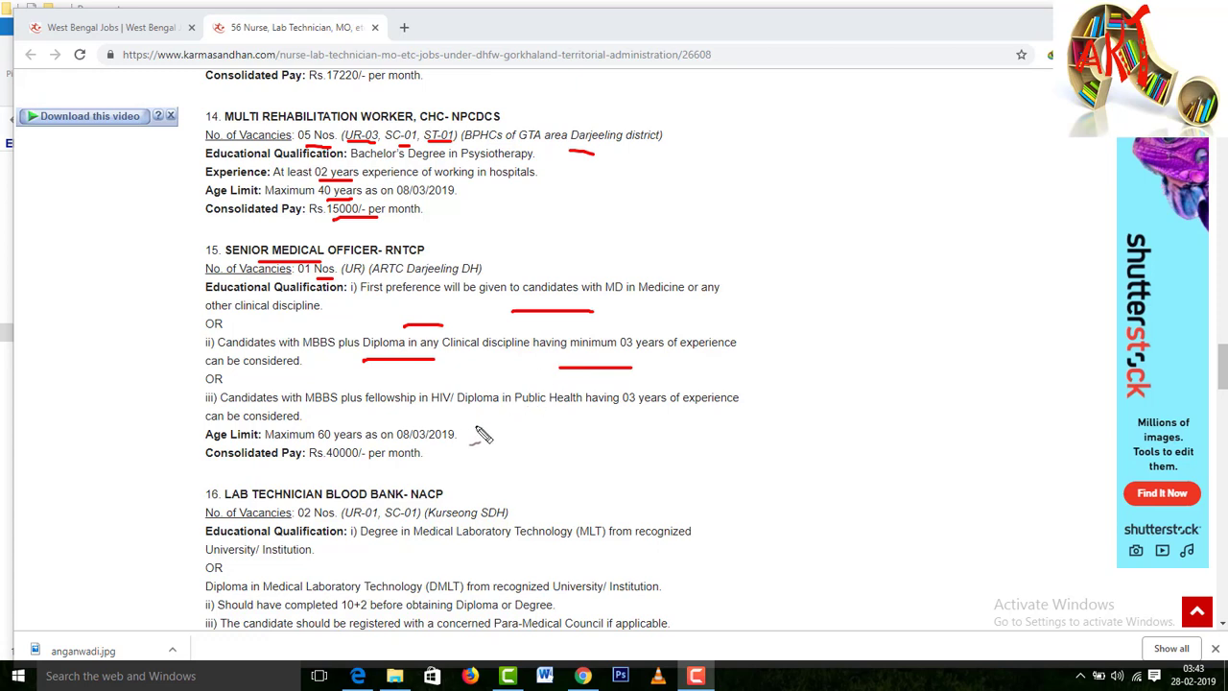
pyautogui.moveTo(312, 444)
pyautogui.mouseDown()
pyautogui.moveTo(331, 441)
pyautogui.moveTo(364, 468)
pyautogui.mouseUp()
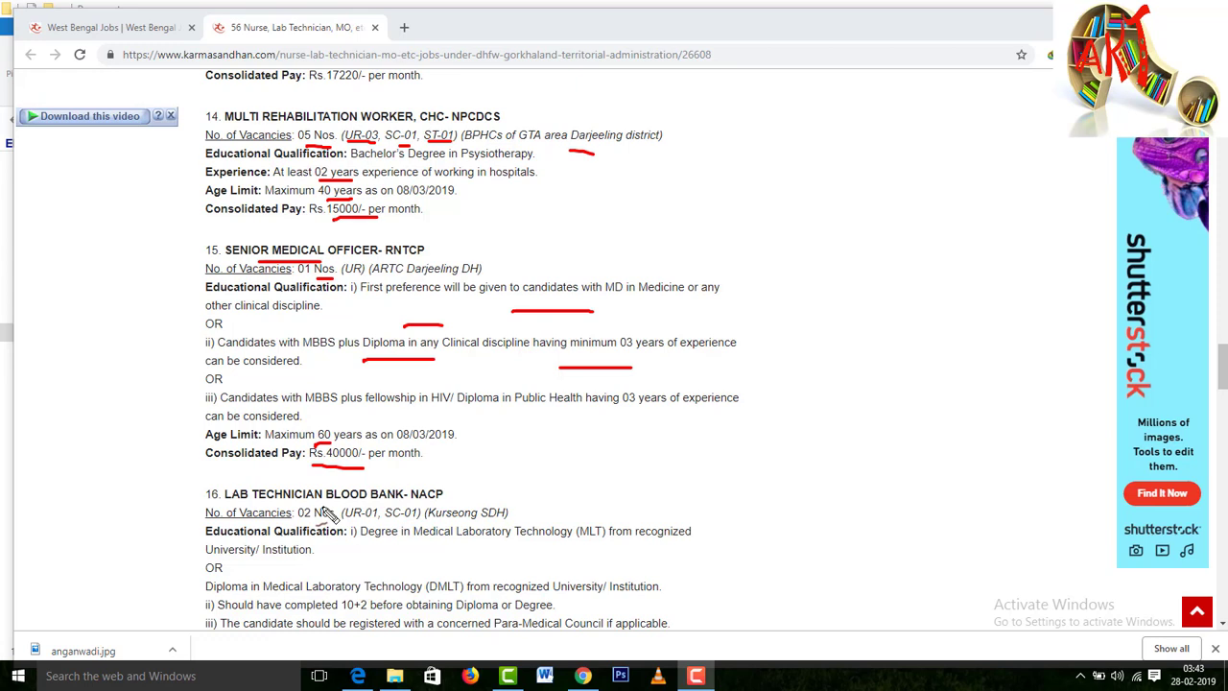
# - Underline Blood Bank in the post 16 heading, then clear all red marks from the page
pyautogui.moveTo(342, 501)
pyautogui.mouseDown()
pyautogui.moveTo(405, 501)
pyautogui.moveTo(380, 520)
pyautogui.moveTo(420, 519)
pyautogui.mouseUp()
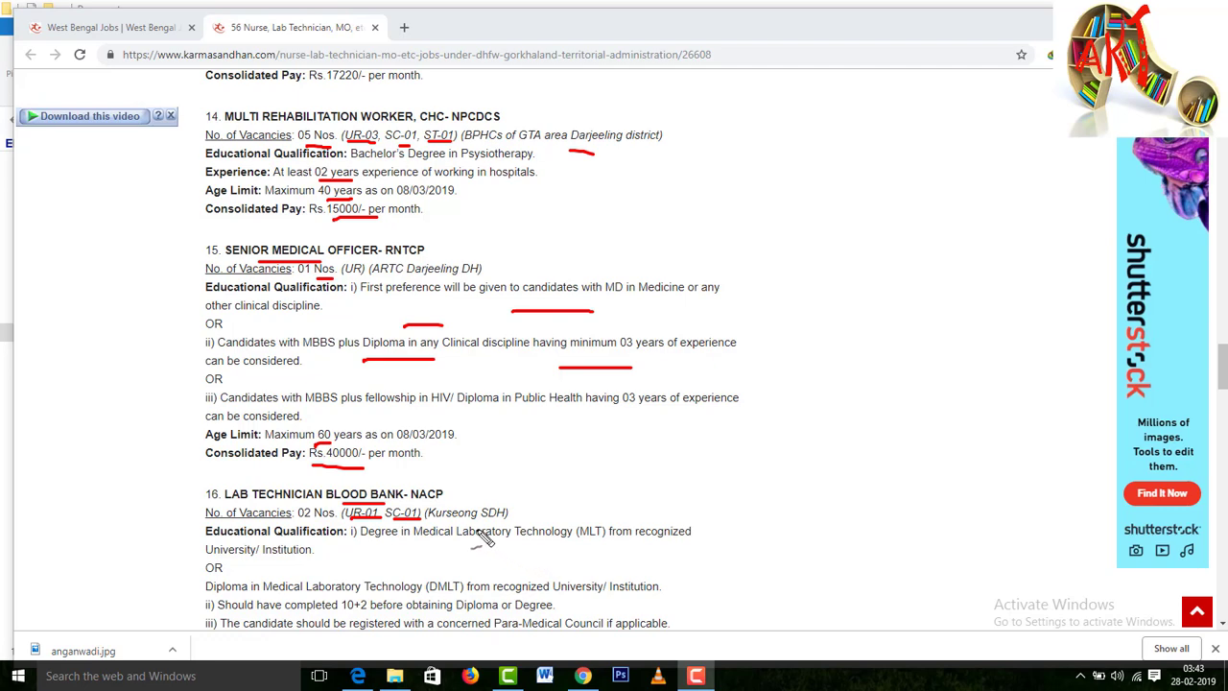
pyautogui.press('Escape')
pyautogui.scroll(-4, 471, 510)
pyautogui.scroll(-1, 471, 511)
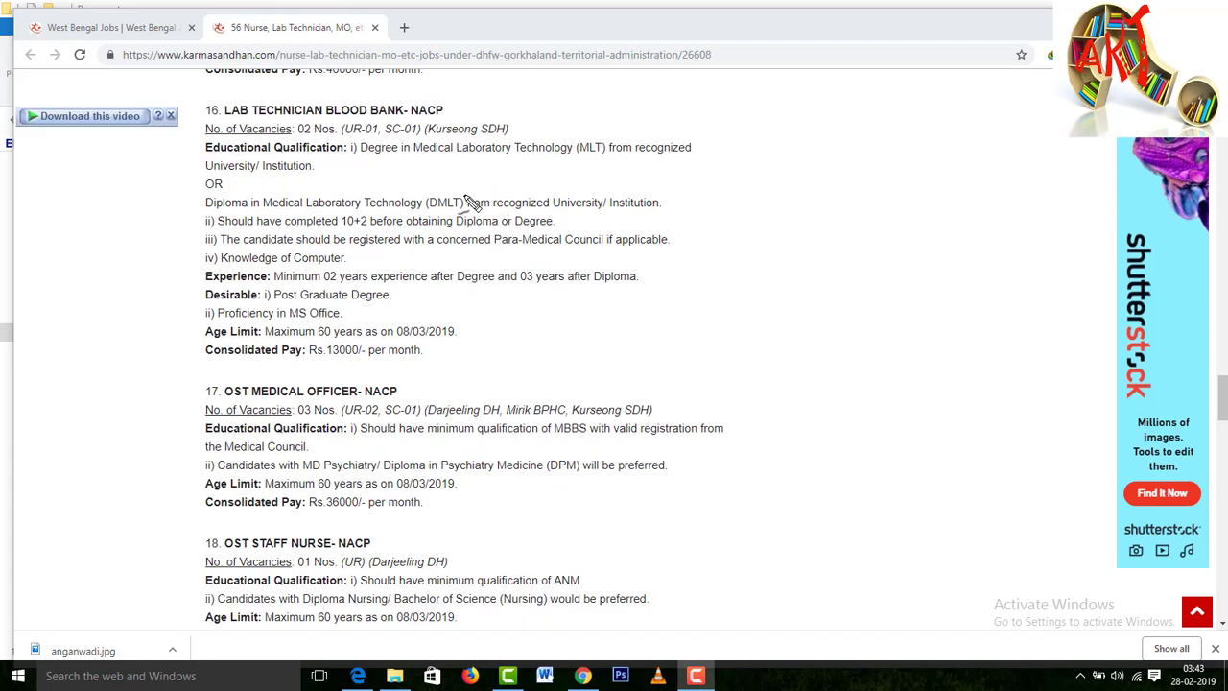
# - Underline the Lab Technician Blood Bank MLT degree, institution, computer knowledge, experience, PG preference and 60-year age limit
pyautogui.moveTo(484, 165); pyautogui.dragTo(665, 163)
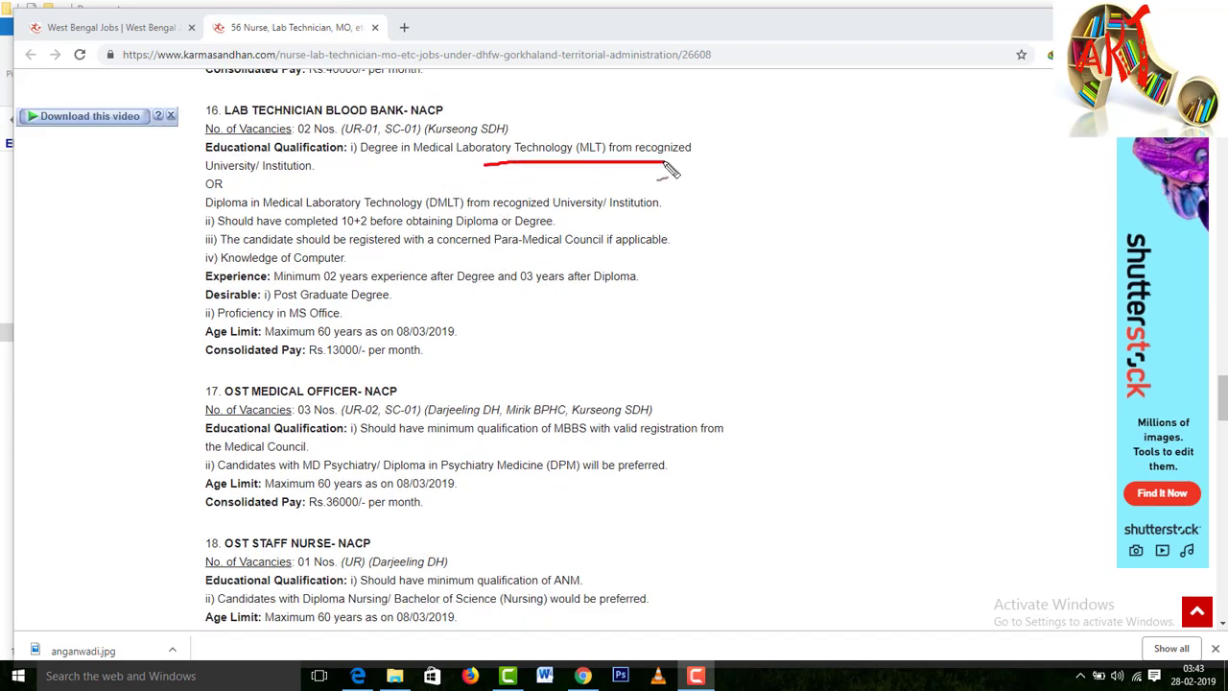
pyautogui.moveTo(299, 182); pyautogui.dragTo(338, 181)
pyautogui.moveTo(426, 263); pyautogui.dragTo(466, 262)
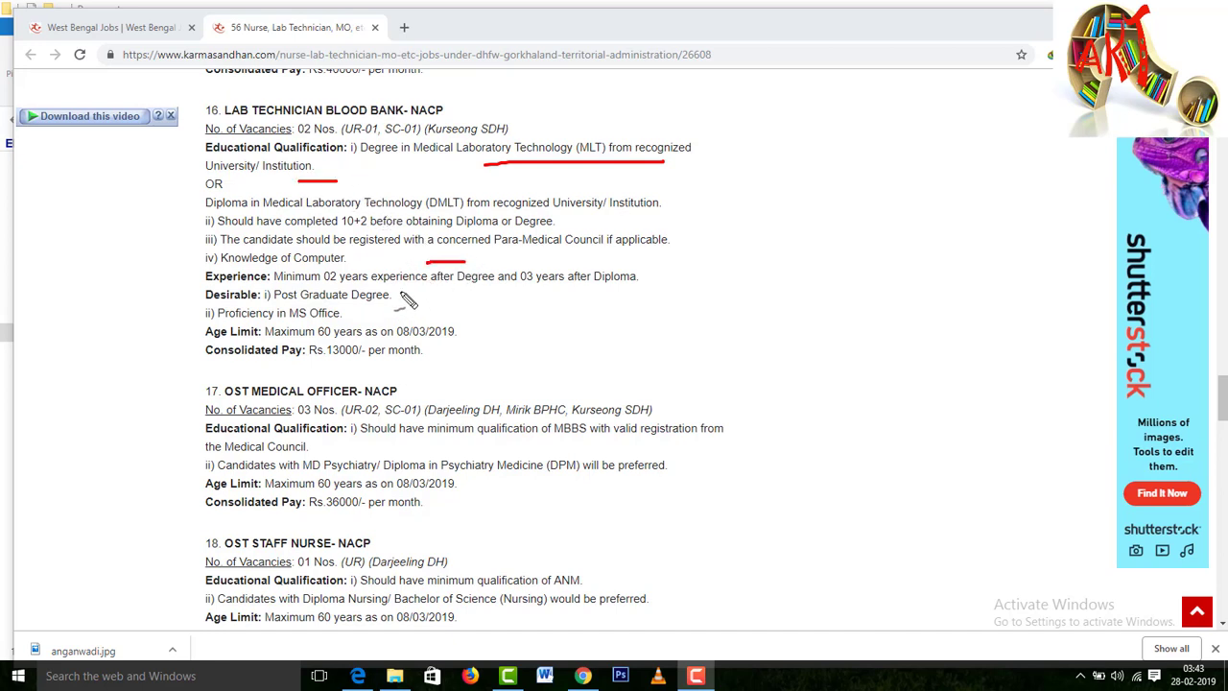
pyautogui.moveTo(399, 293); pyautogui.dragTo(451, 292)
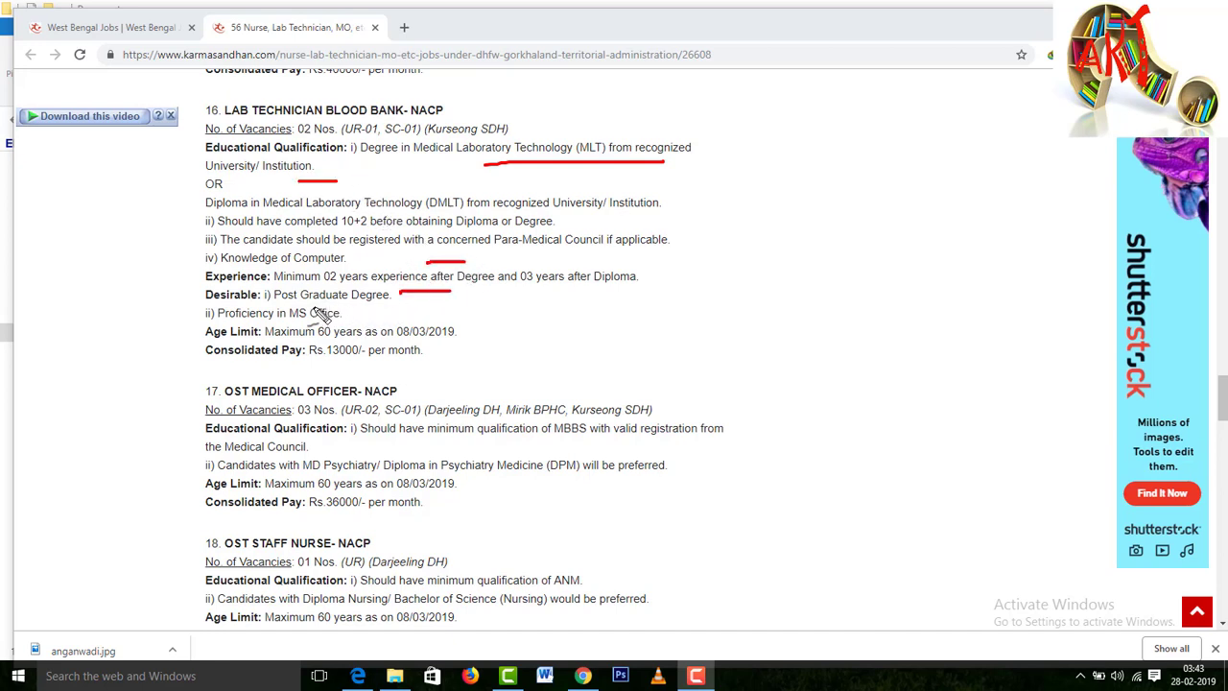
pyautogui.moveTo(307, 308); pyautogui.dragTo(378, 306)
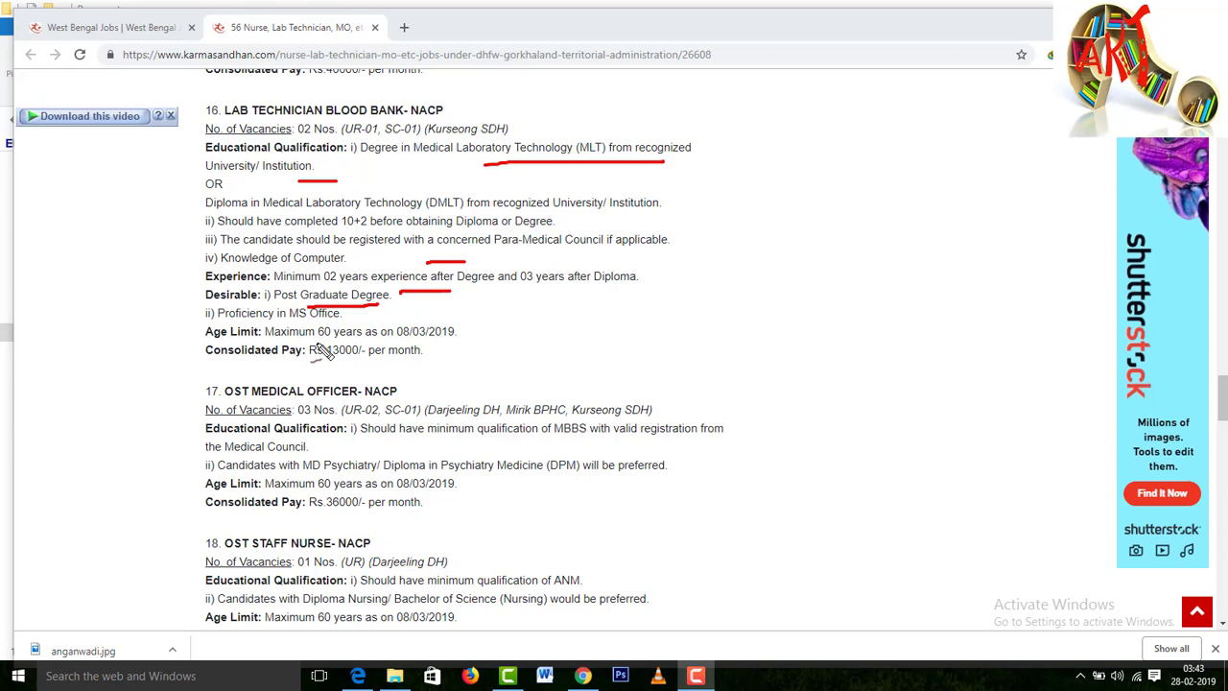
pyautogui.moveTo(318, 341); pyautogui.dragTo(399, 368)
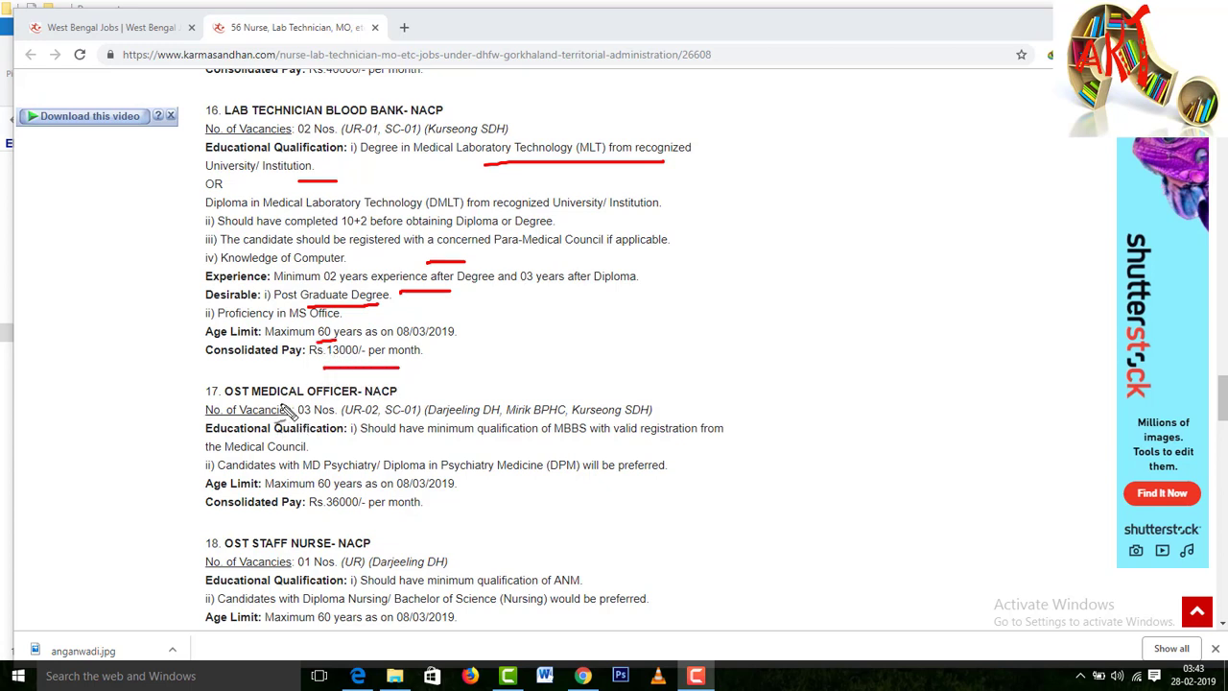
# - Underline the OST Medical Officer heading, Kurseong SDH location, MBBS minimum, MD Psychiatry preference, age limit and Rs.36000/- pay
pyautogui.moveTo(276, 399)
pyautogui.mouseDown()
pyautogui.moveTo(359, 399)
pyautogui.moveTo(321, 422)
pyautogui.moveTo(422, 415)
pyautogui.mouseUp()
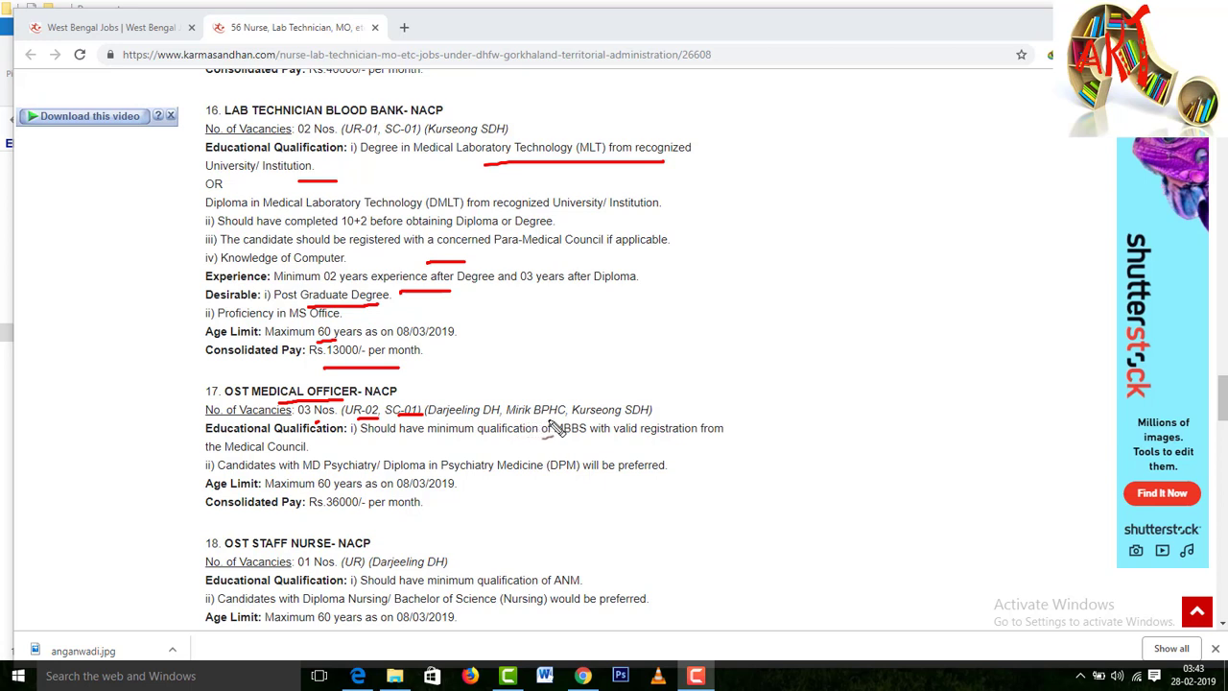
pyautogui.moveTo(617, 419); pyautogui.dragTo(648, 419)
pyautogui.moveTo(433, 444); pyautogui.dragTo(462, 444)
pyautogui.moveTo(370, 471); pyautogui.dragTo(382, 469)
pyautogui.moveTo(318, 492); pyautogui.dragTo(379, 515)
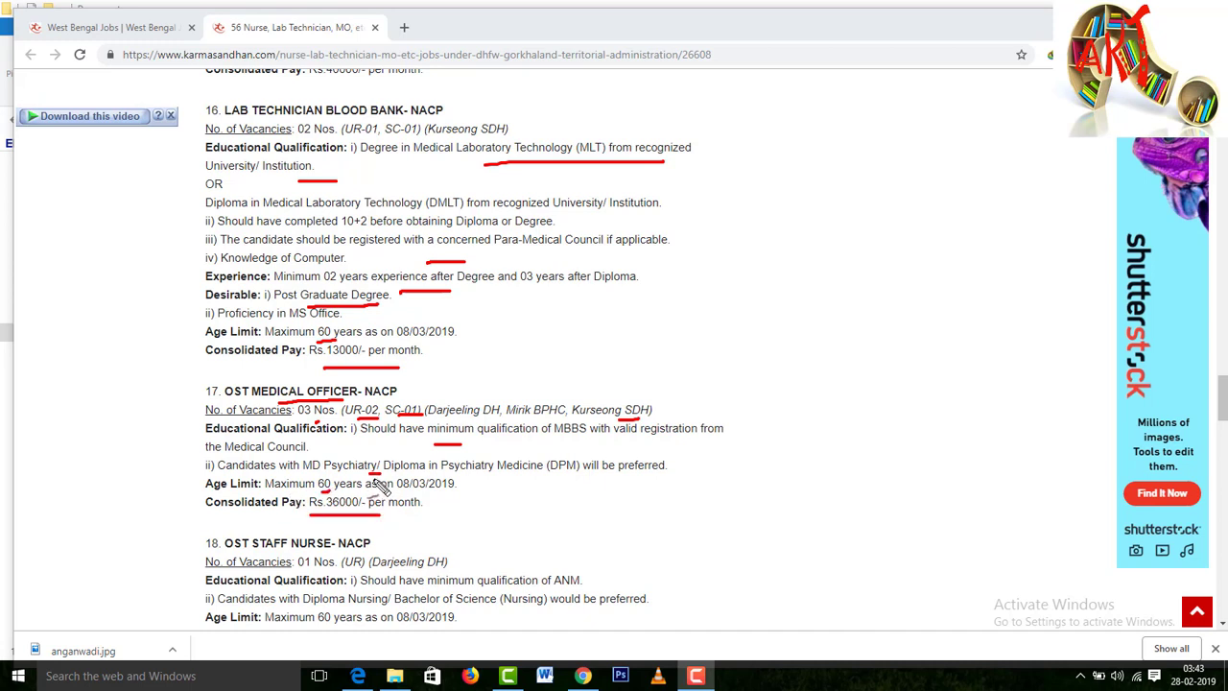
pyautogui.scroll(-3, 384, 487)
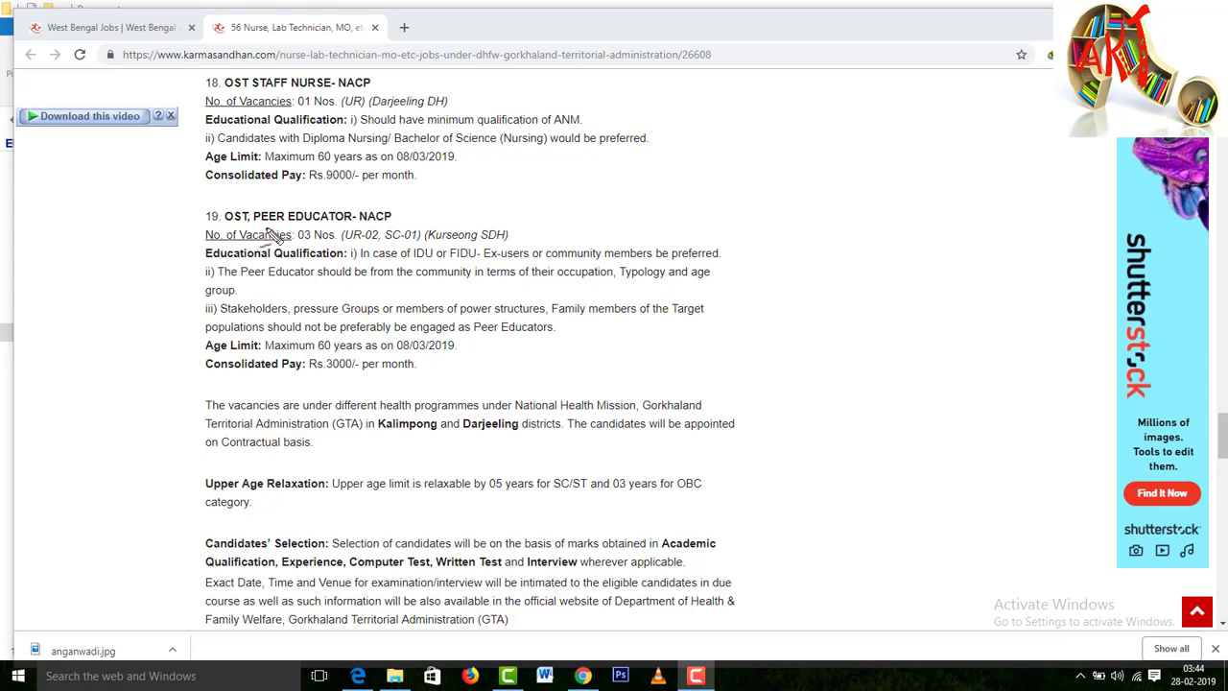
# - Underline the Peer Educator heading, community/ex-user eligibility clauses, 60-year age limit and 3000/- pay
pyautogui.moveTo(283, 219)
pyautogui.mouseDown()
pyautogui.moveTo(388, 248)
pyautogui.moveTo(506, 243)
pyautogui.mouseUp()
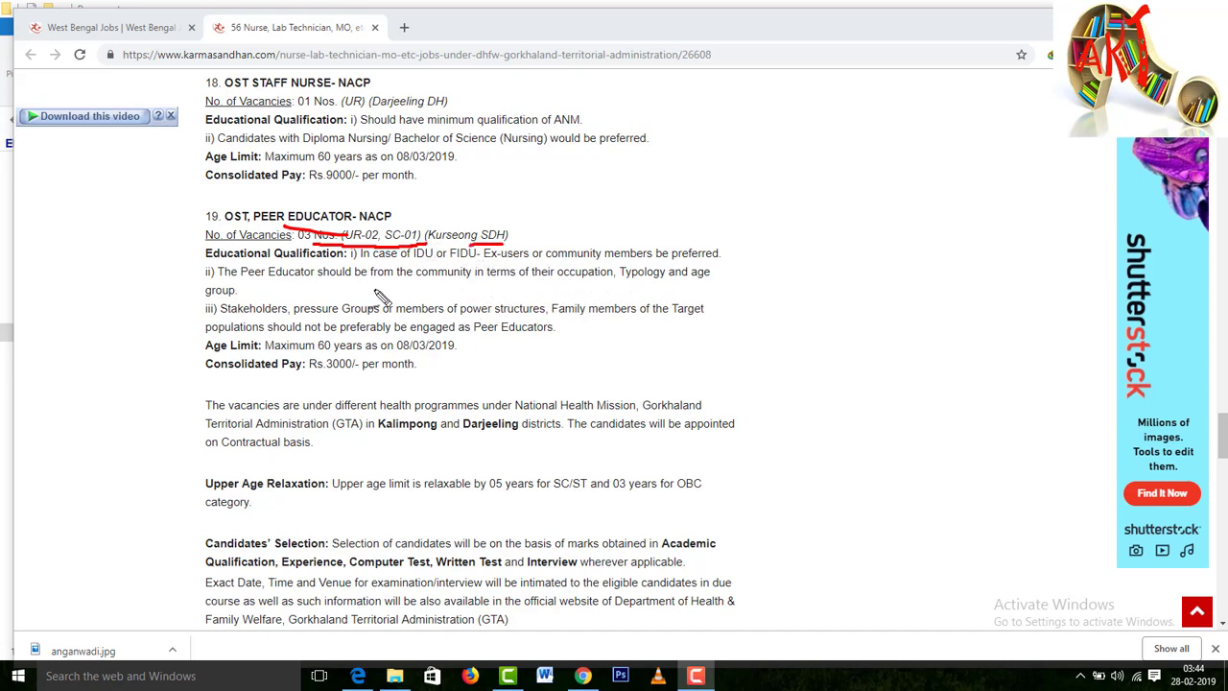
pyautogui.moveTo(326, 294); pyautogui.dragTo(440, 292)
pyautogui.moveTo(485, 259); pyautogui.dragTo(564, 259)
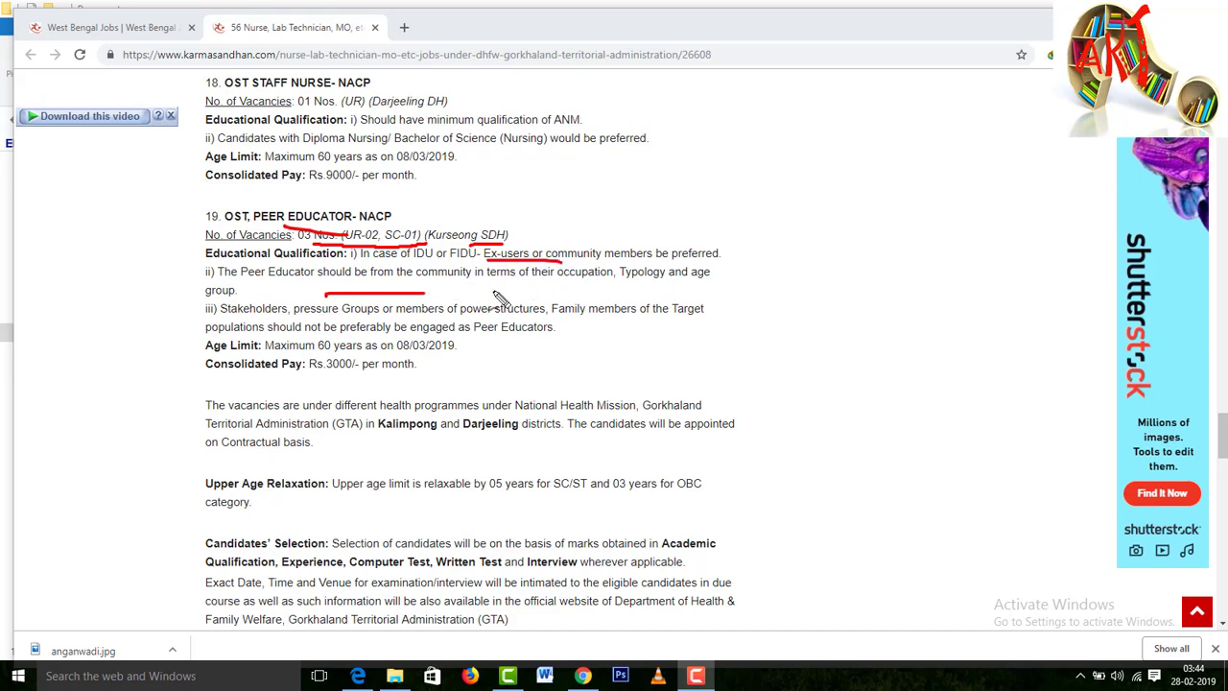
pyautogui.moveTo(491, 291); pyautogui.dragTo(560, 290)
pyautogui.moveTo(320, 351)
pyautogui.mouseDown()
pyautogui.moveTo(362, 351)
pyautogui.moveTo(404, 384)
pyautogui.mouseUp()
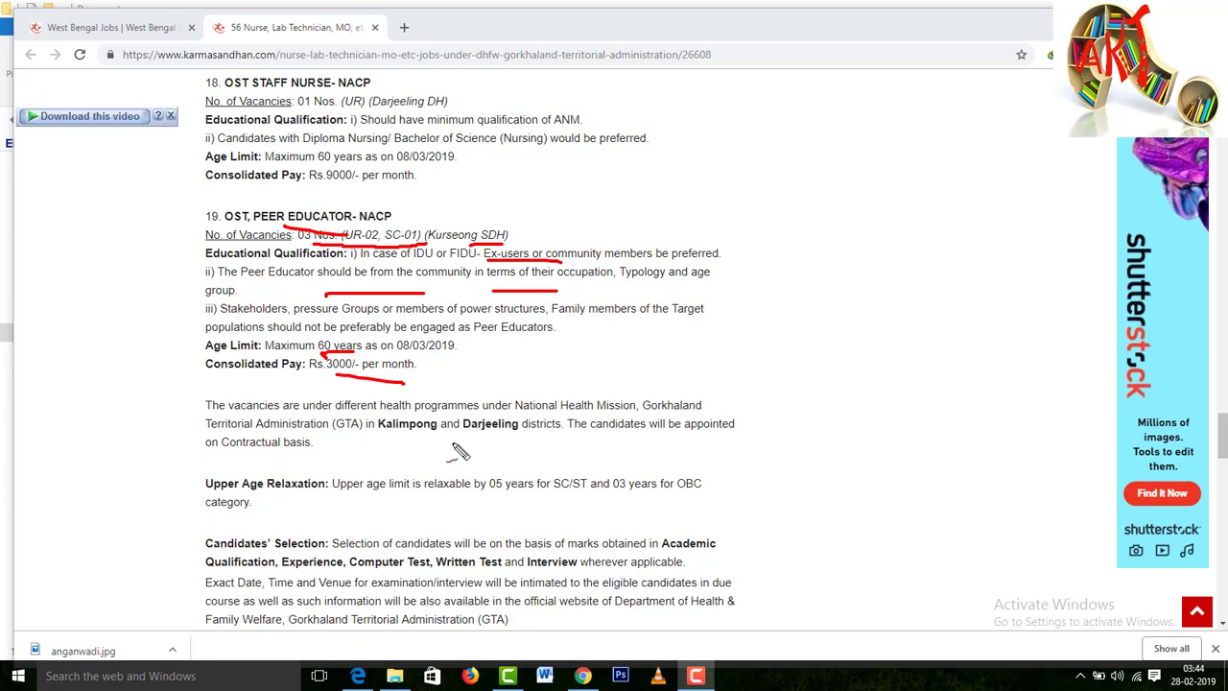
# - Clear all red annotations from the notice page with Escape
pyautogui.press('Escape')
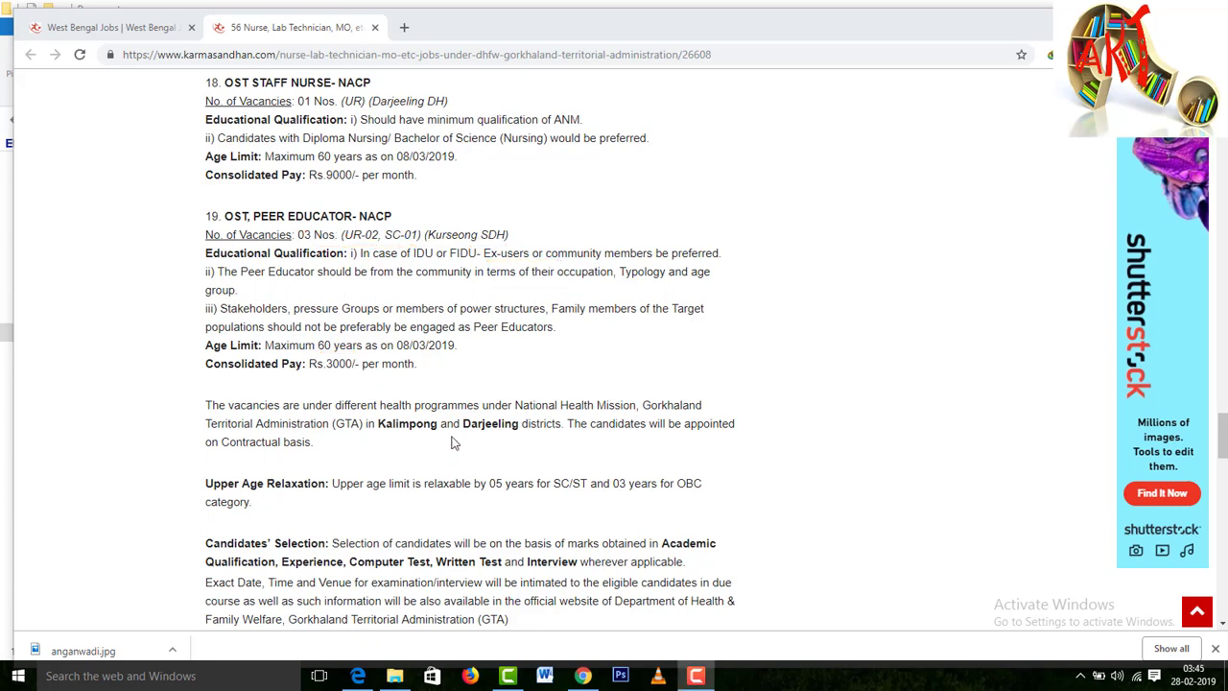
pyautogui.scroll(-5, 455, 442)
pyautogui.scroll(3, 454, 441)
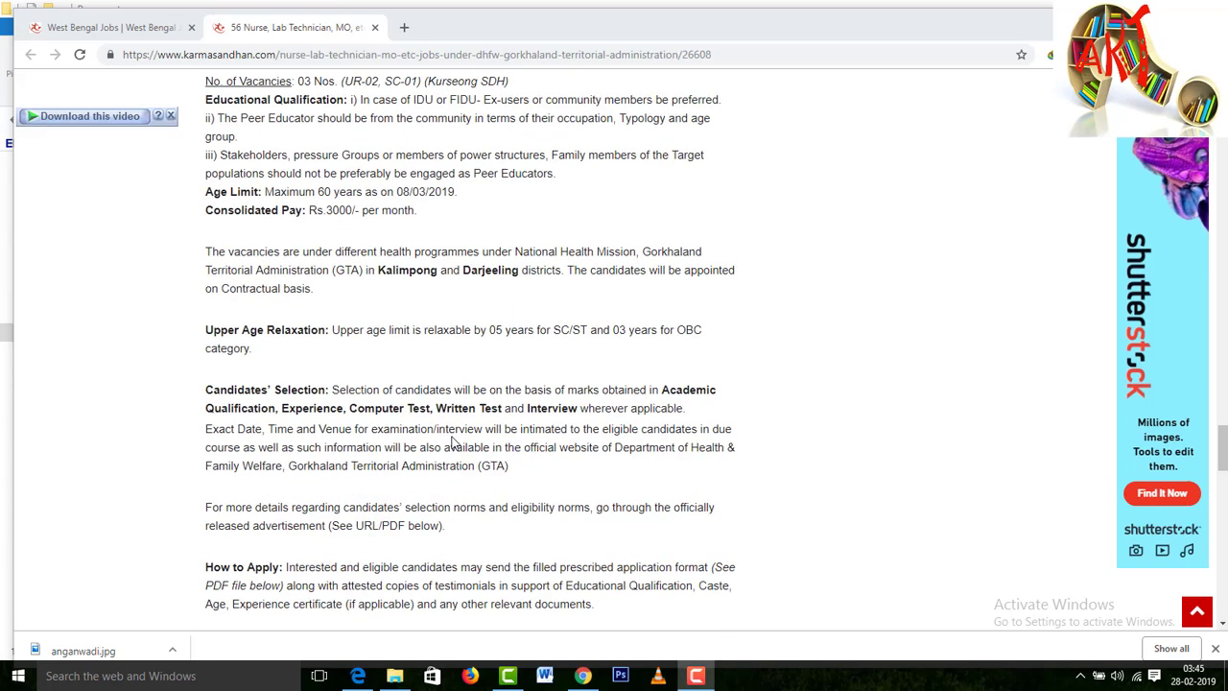